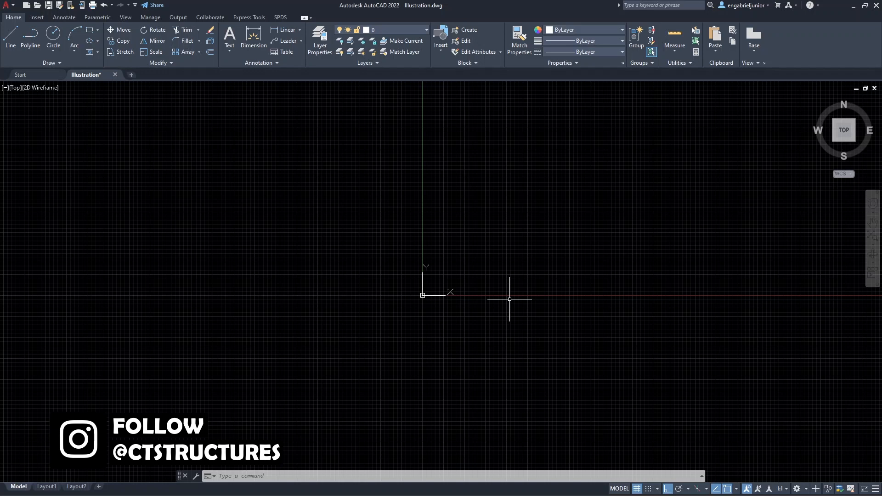
# - Create a new layer named "Detail Marks" in the Layer Properties Manager
pyautogui.click(322, 51)
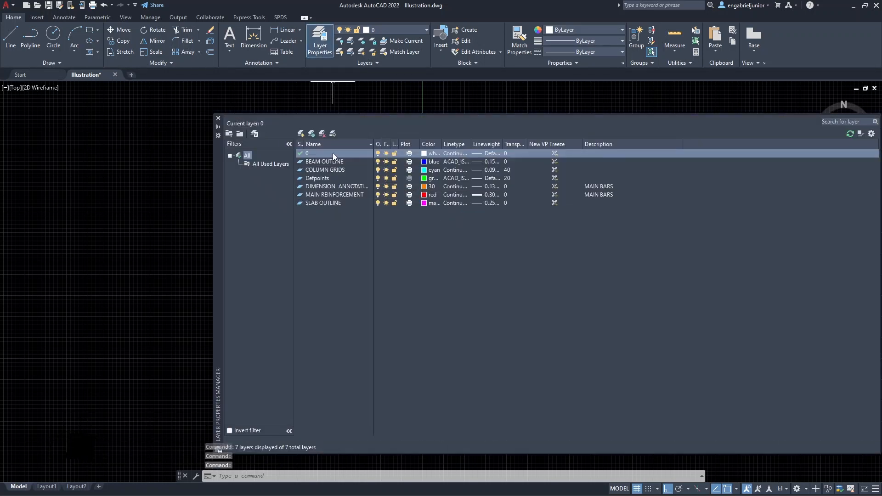
pyautogui.click(301, 134)
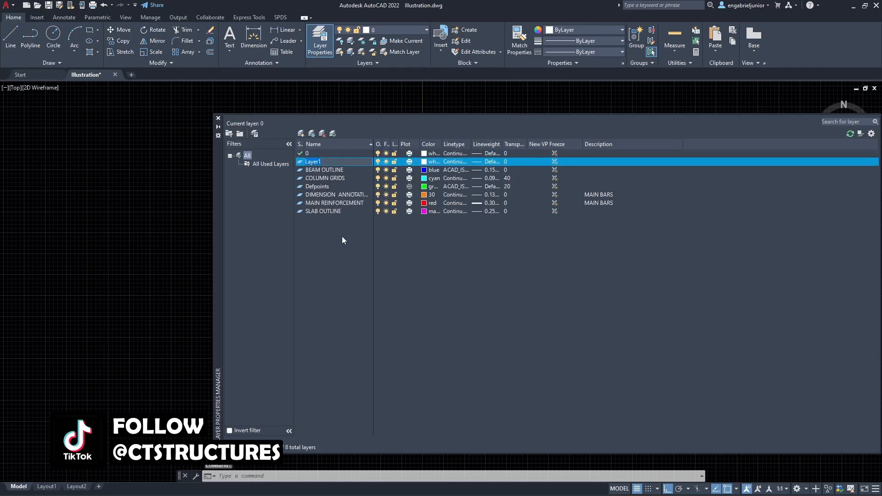
pyautogui.write('Detail')
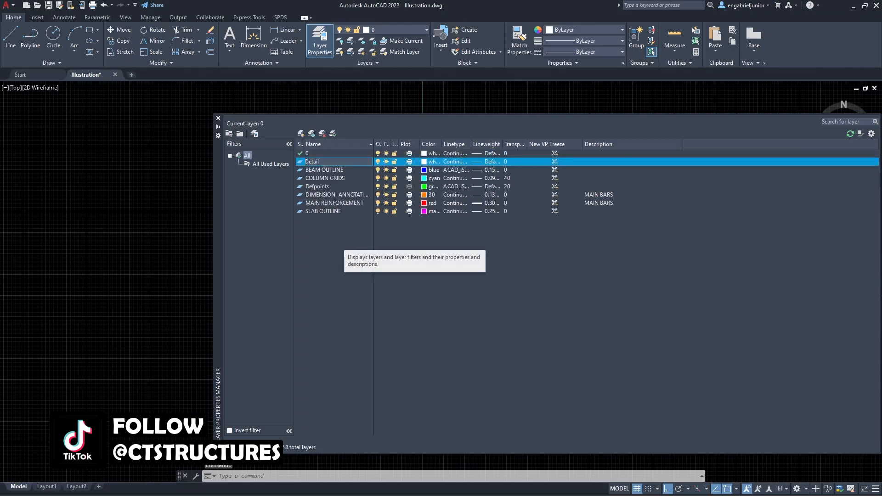
pyautogui.write(' MA')
pyautogui.press('BackSpace')
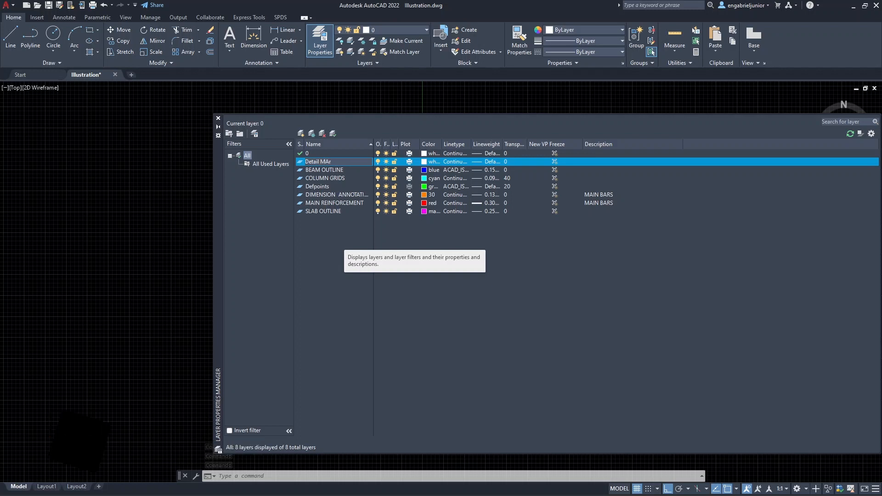
pyautogui.write('ark')
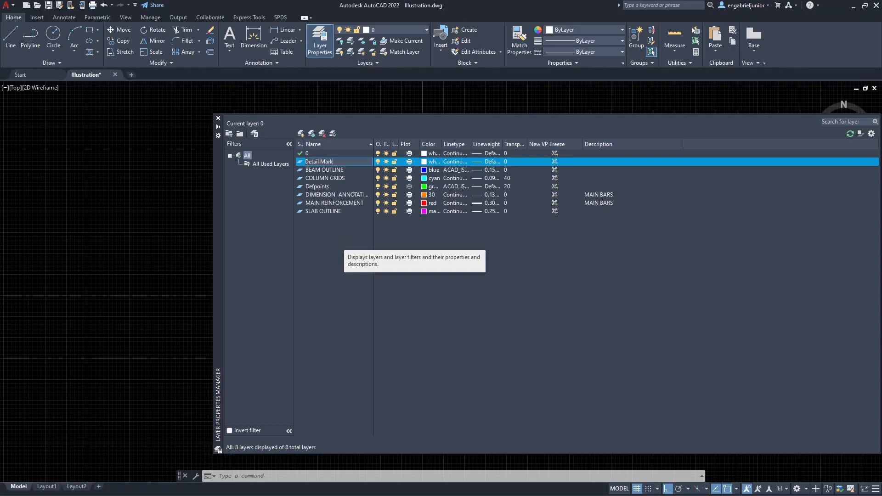
pyautogui.write('s')
pyautogui.press('Return')
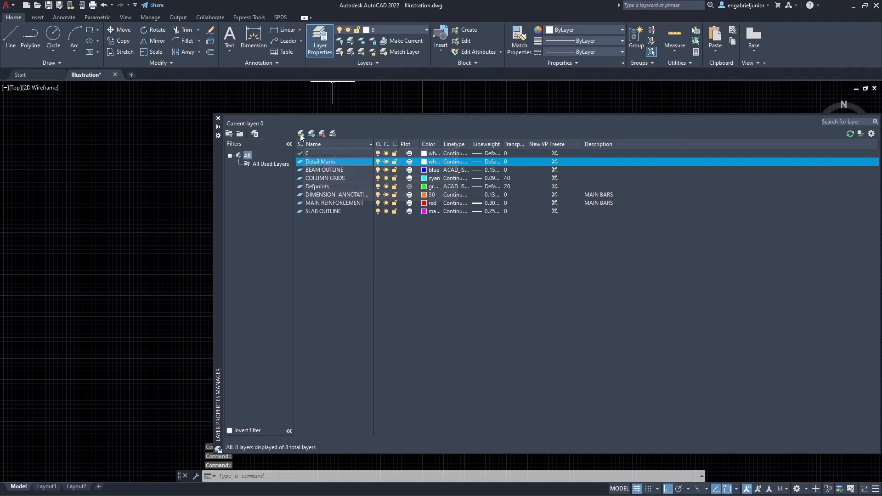
# - Add another new layer named "Detailing Annotations"
pyautogui.hotkey('alt', 'n')
pyautogui.write('De')
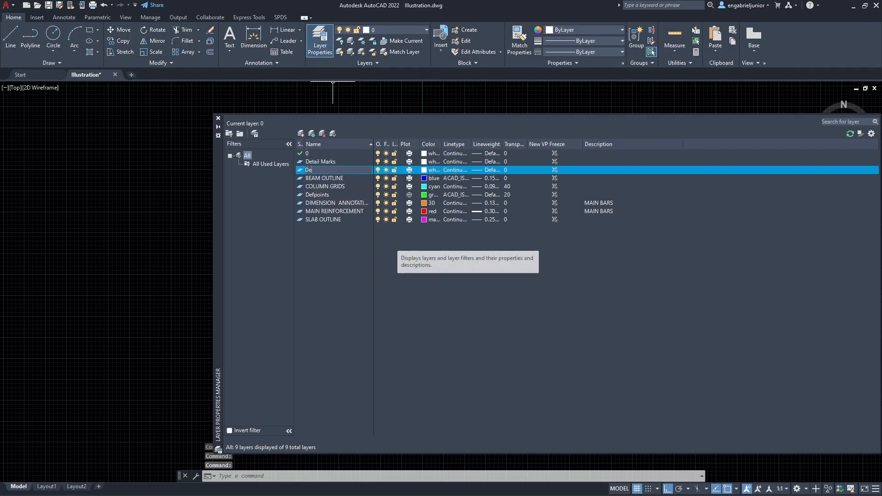
pyautogui.write('tailin')
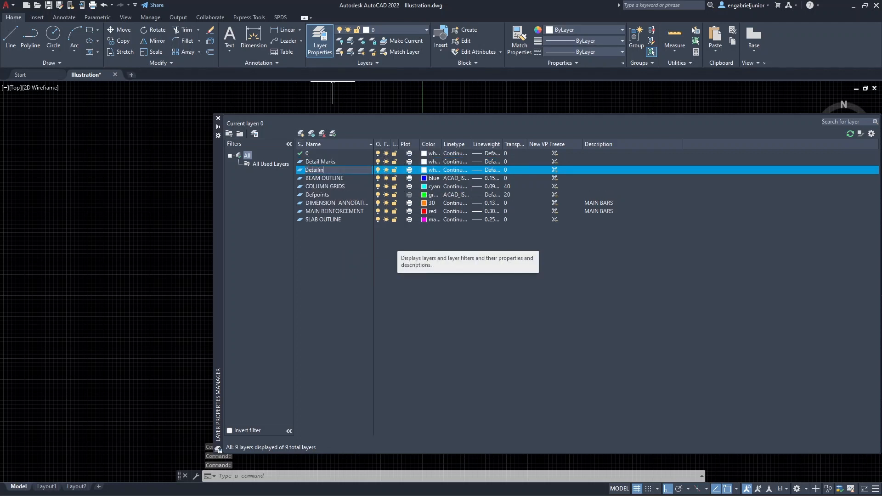
pyautogui.write('g Annotations')
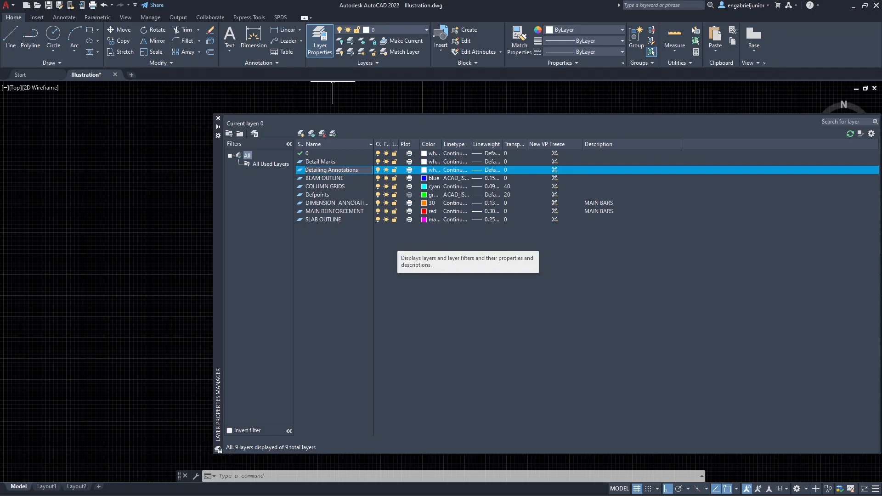
pyautogui.press('Return')
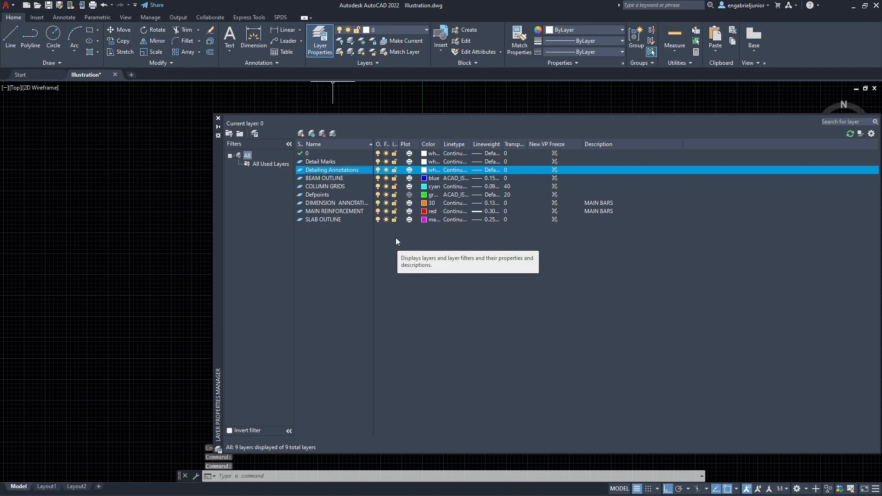
# - Set the colour of the Detail Marks layer to yellow and of the Detailing Annotations layer to green
pyautogui.click(340, 161)
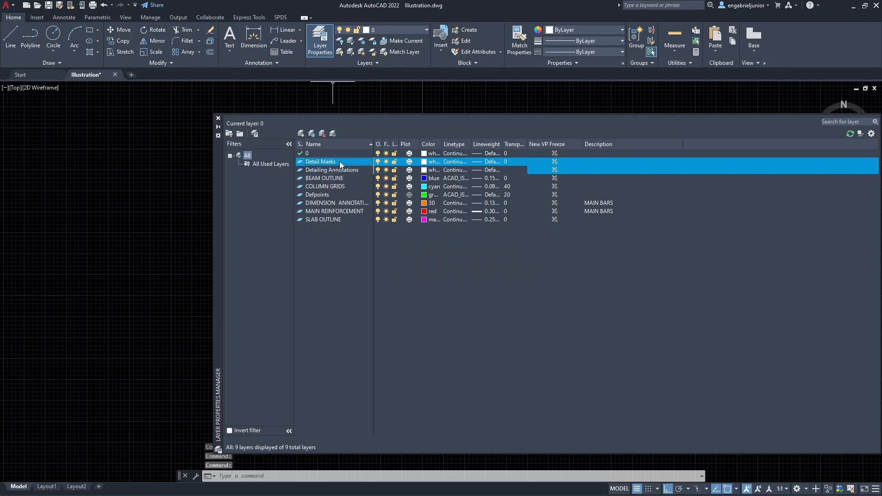
pyautogui.click(425, 162)
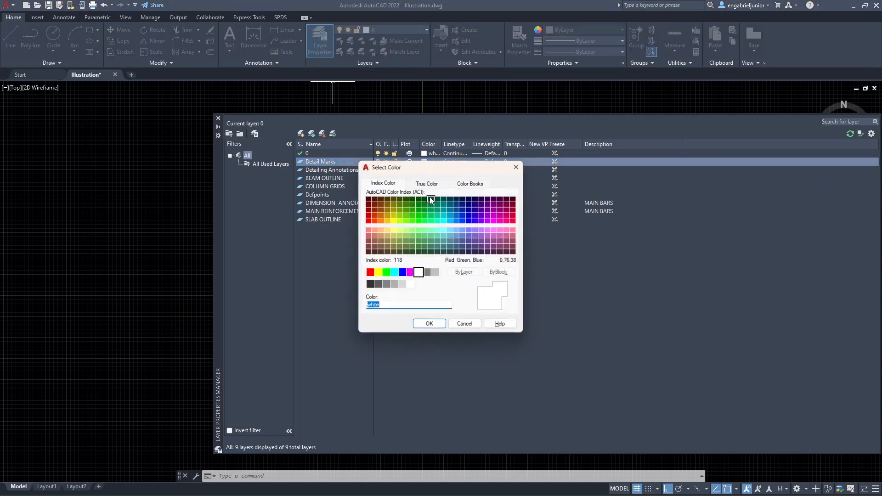
pyautogui.click(379, 274)
pyautogui.click(429, 324)
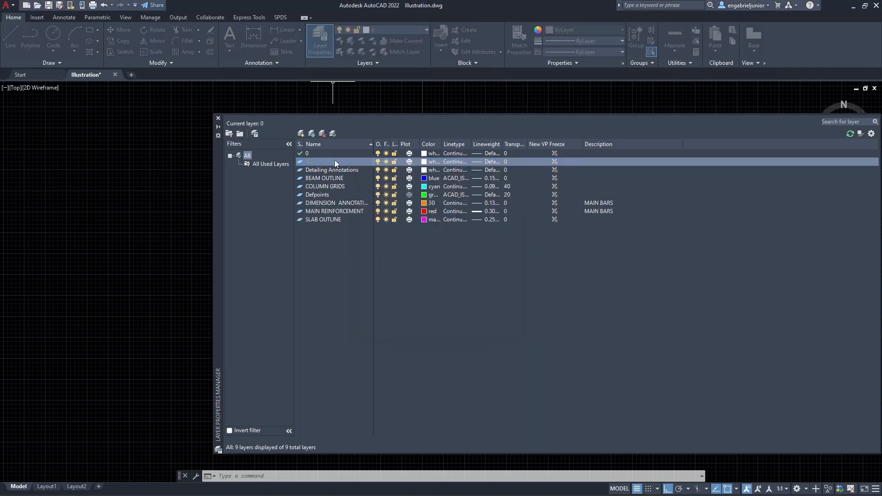
pyautogui.click(352, 171)
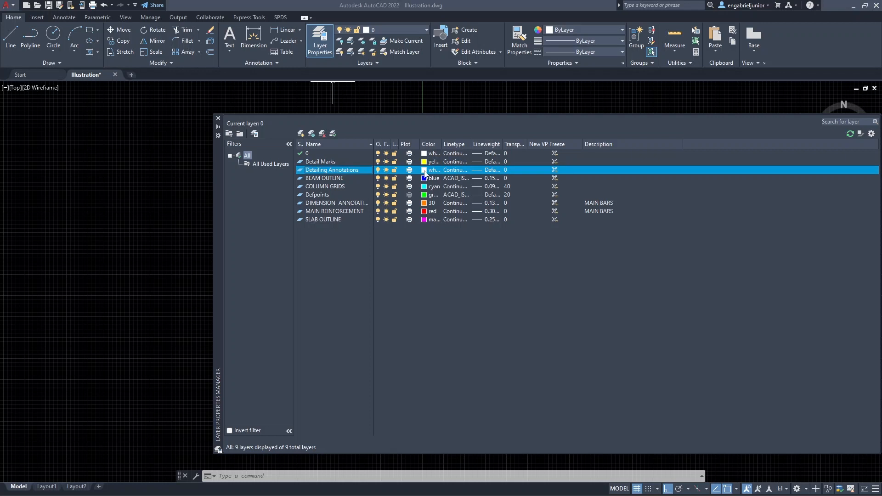
pyautogui.click(424, 171)
pyautogui.click(386, 272)
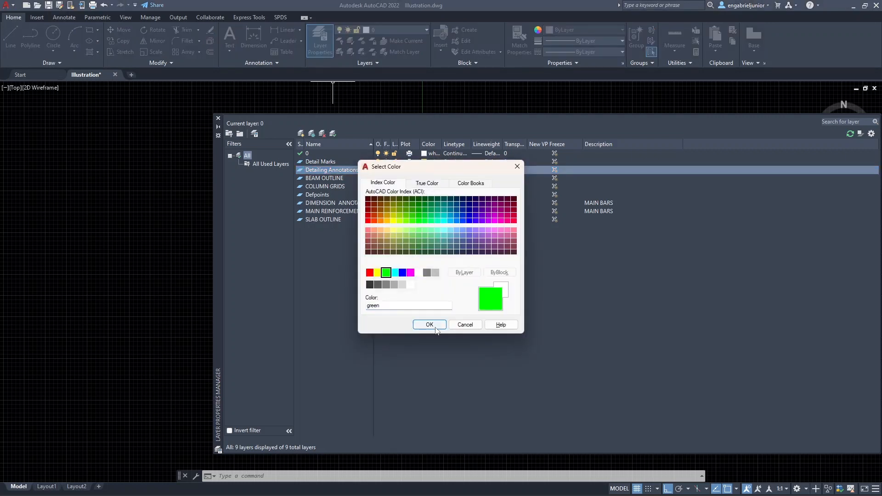
pyautogui.click(428, 324)
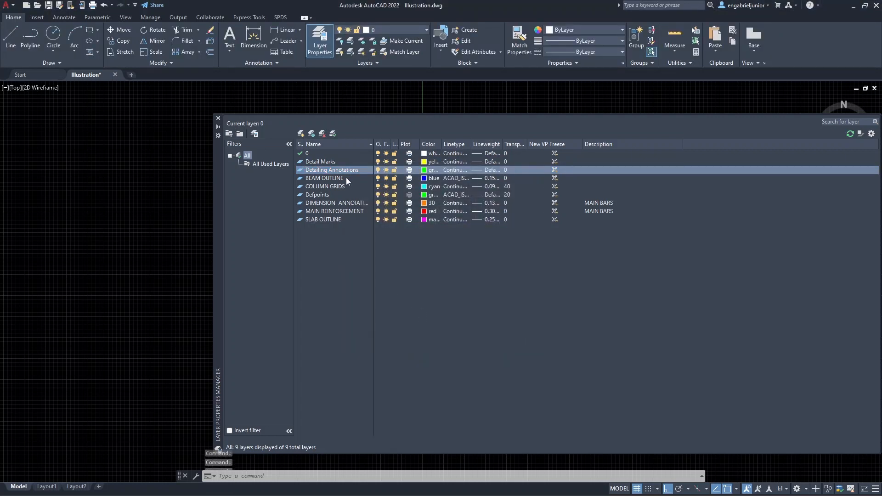
# - Make Detail Marks the current layer and close the Layer Properties Manager
pyautogui.click(333, 162)
pyautogui.click(334, 137)
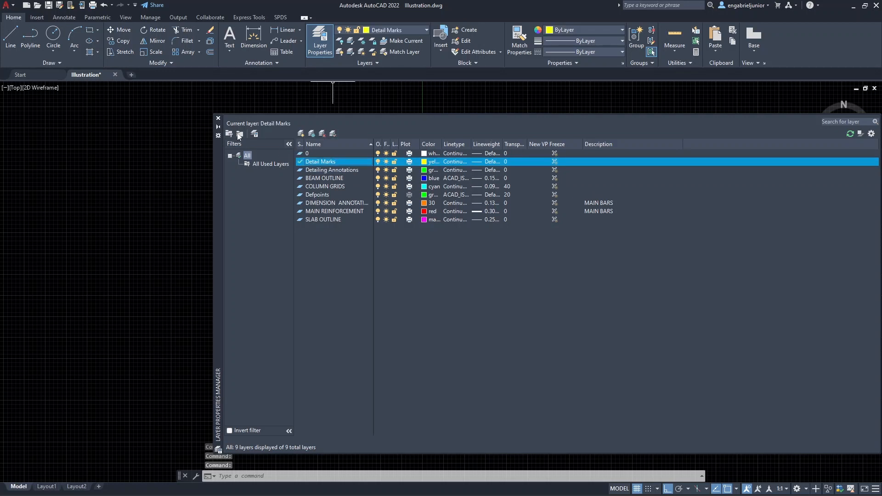
pyautogui.click(219, 119)
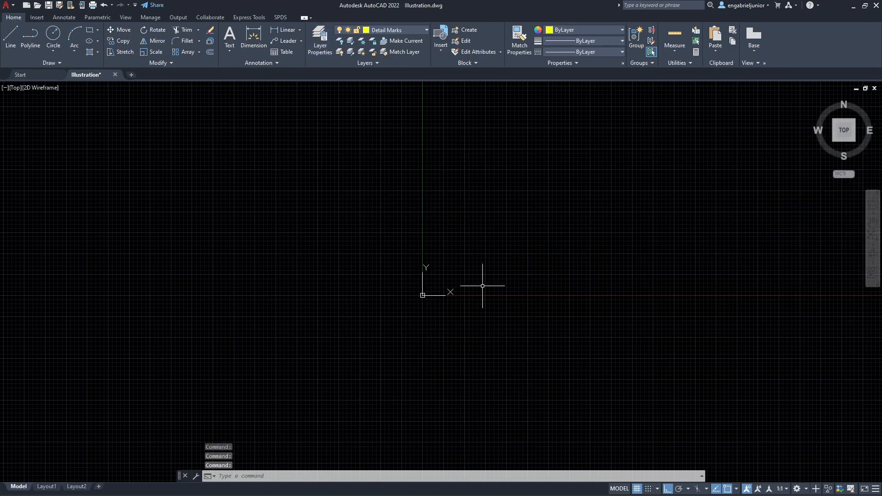
# - Draw a horizontal polyline 1 unit long from the origin 0,0,0 in the negative X direction
pyautogui.scroll(4, 448, 300)
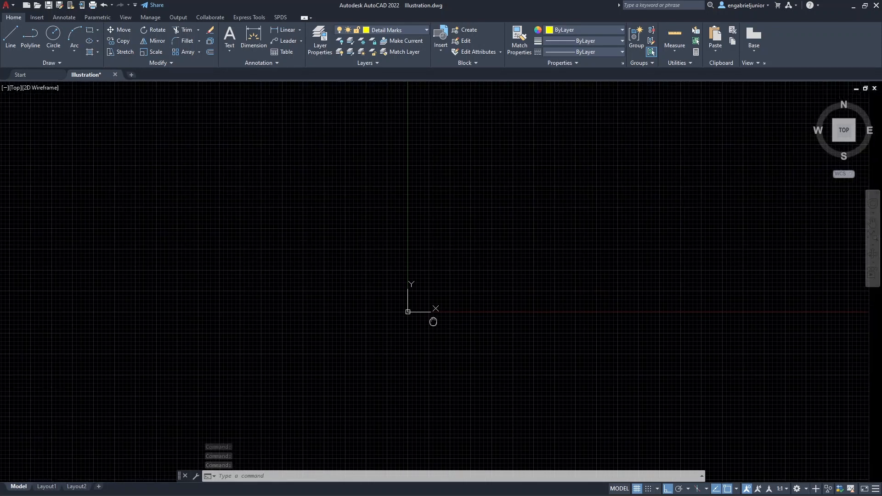
pyautogui.moveTo(380, 307); pyautogui.dragTo(429, 315, button='middle')
pyautogui.scroll(-3, 428, 315)
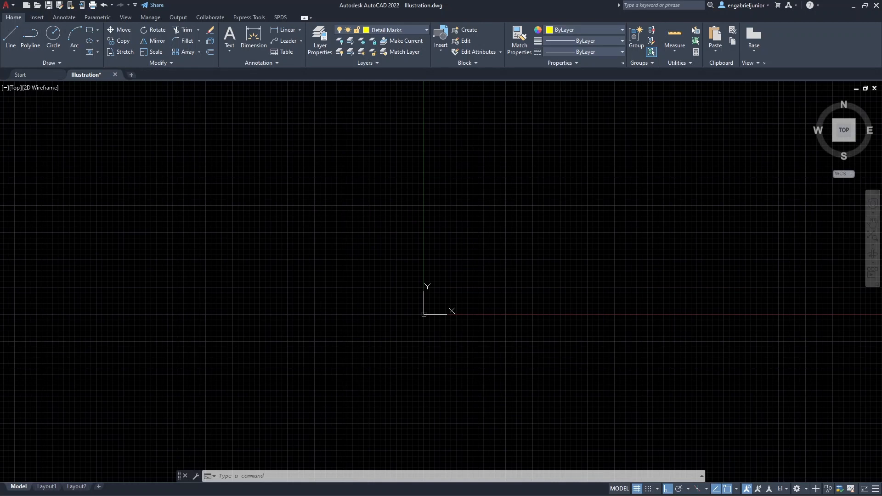
pyautogui.click(37, 42)
pyautogui.write('0,0,0')
pyautogui.press('Return')
pyautogui.scroll(3, 337, 313)
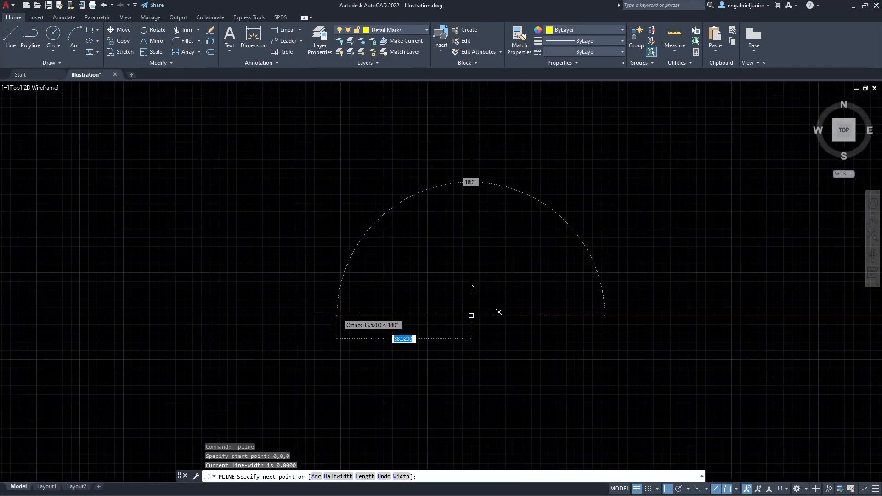
pyautogui.write('1')
pyautogui.press('Return')
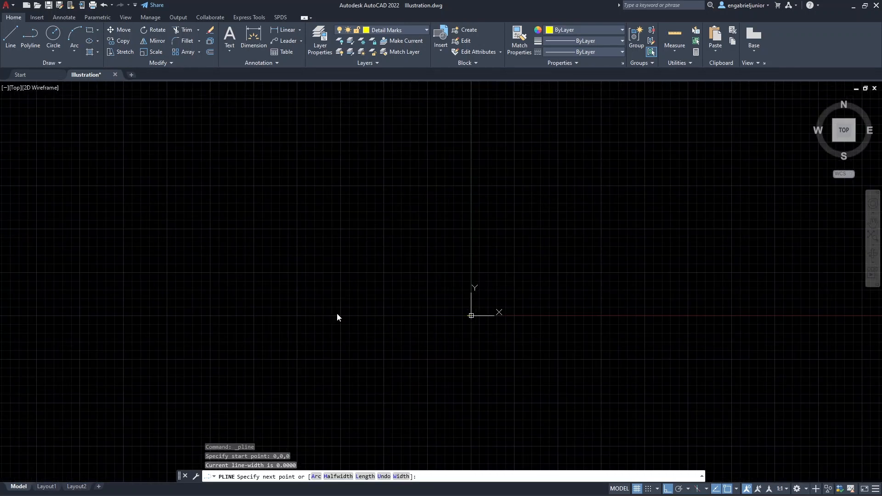
pyautogui.press('Escape')
# - Edit the horizontal polyline's first vertex to taper the segment, with starting width 0 and ending width 1
pyautogui.scroll(-5, 483, 316)
pyautogui.scroll(4, 480, 317)
pyautogui.moveTo(352, 316); pyautogui.dragTo(433, 305, button='middle')
pyautogui.scroll(2, 371, 299)
pyautogui.moveTo(371, 299); pyautogui.dragTo(451, 293, button='middle')
pyautogui.click(451, 293)
pyautogui.doubleClick(451, 294)
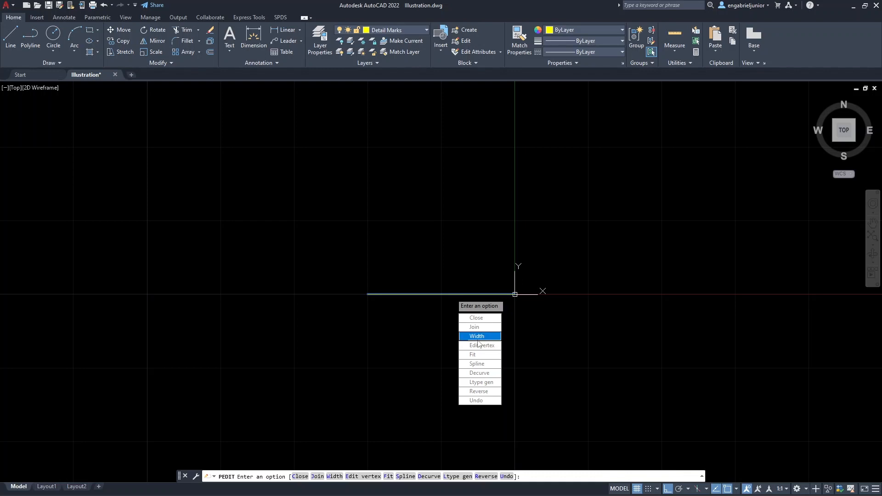
pyautogui.click(488, 348)
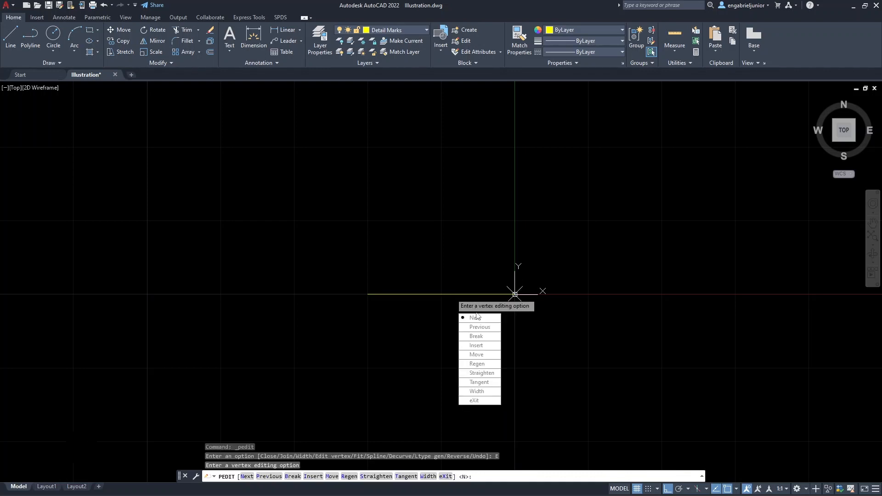
pyautogui.click(487, 391)
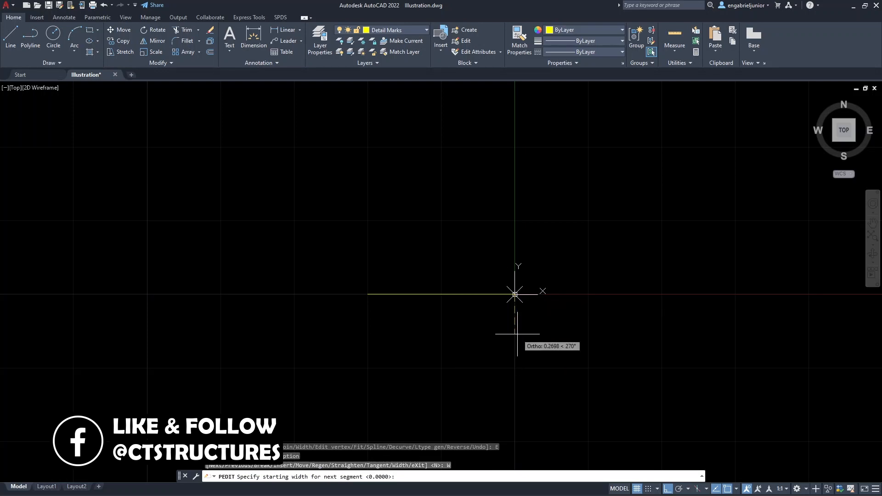
pyautogui.write('0')
pyautogui.press('Return')
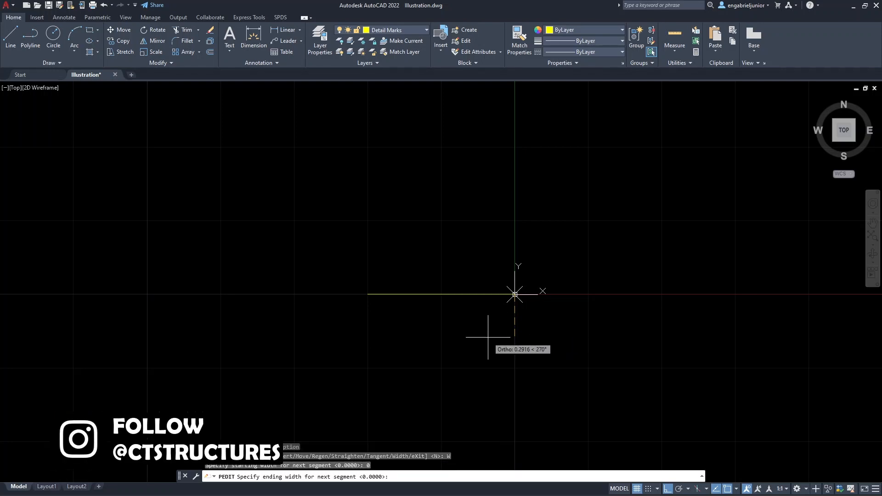
pyautogui.write('1')
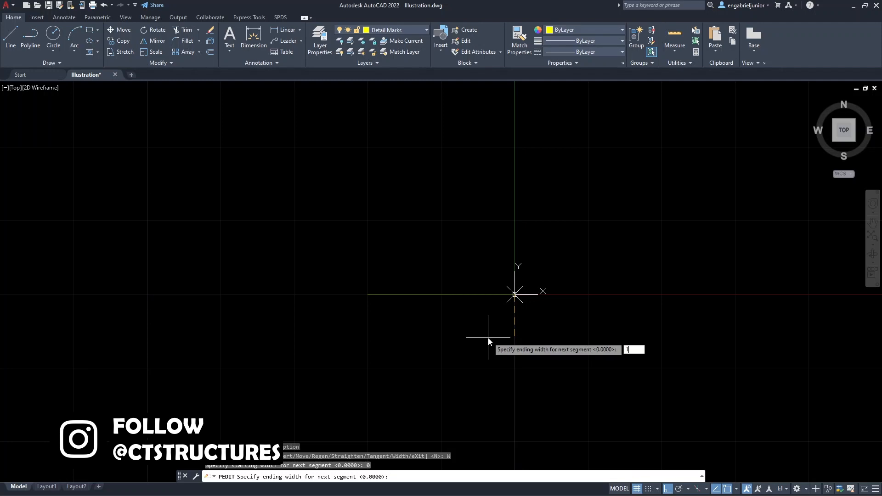
pyautogui.press('Return')
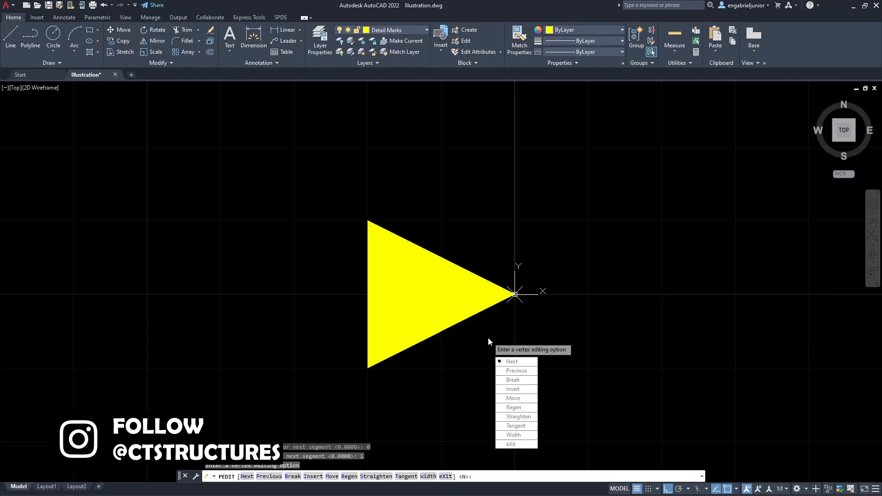
pyautogui.press('Escape')
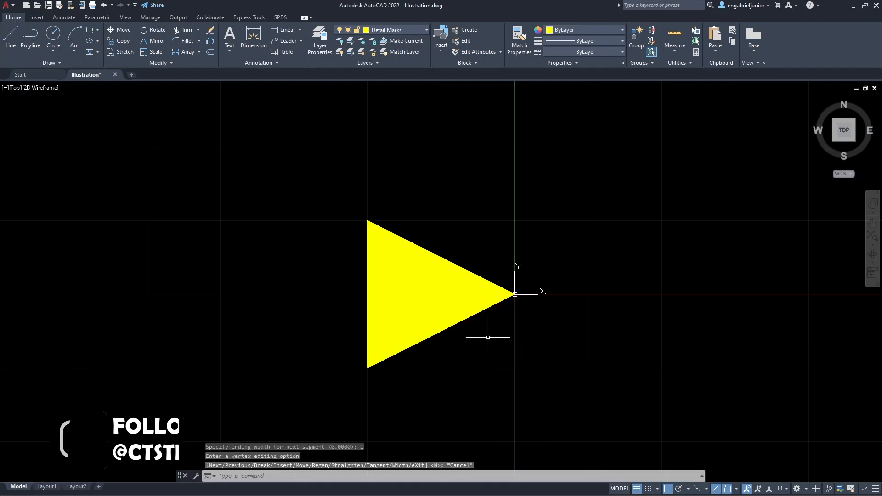
# - Draw a vertical polyline 2 units long, starting 1 unit above the triangle's tip and running straight down
pyautogui.click(36, 46)
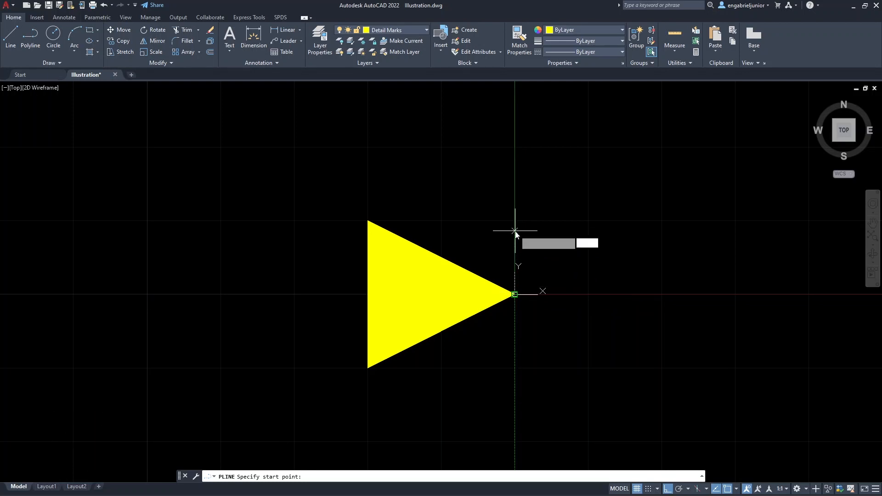
pyautogui.write('1')
pyautogui.press('Return')
pyautogui.write('2')
pyautogui.press('Return')
pyautogui.press('Escape')
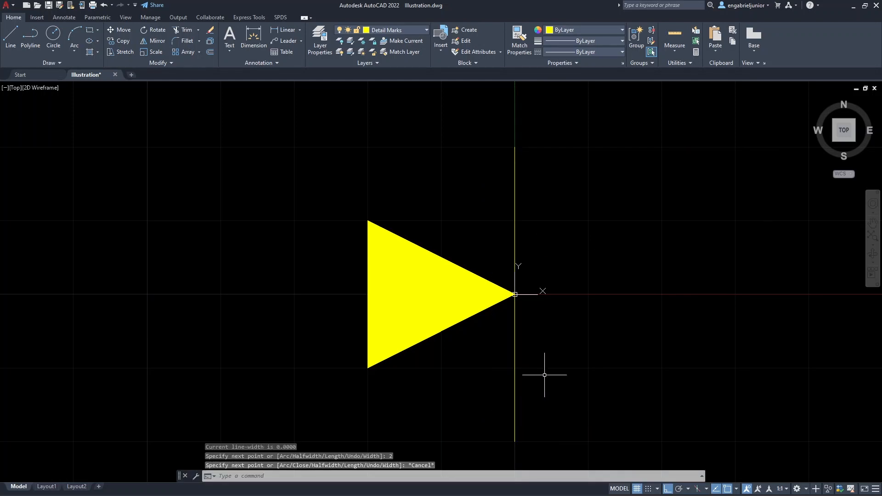
# - Set the vertical polyline's width to 0.1 for all segments
pyautogui.doubleClick(515, 370)
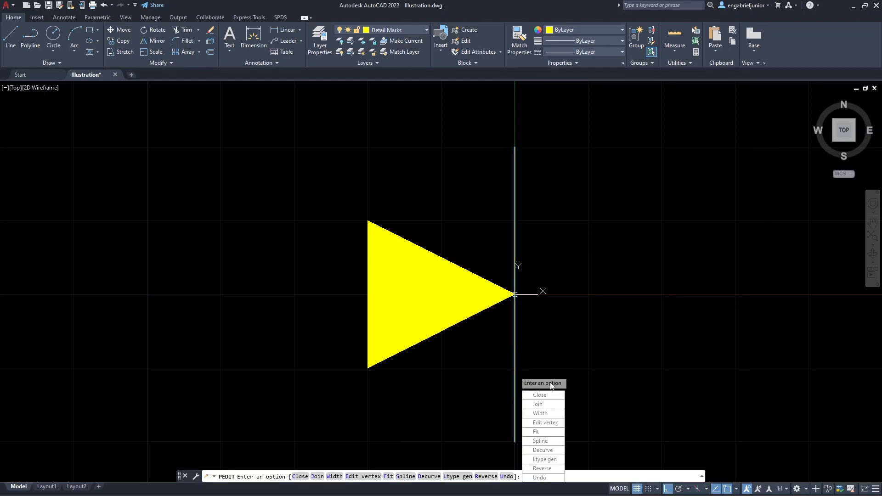
pyautogui.click(541, 413)
pyautogui.write('0.')
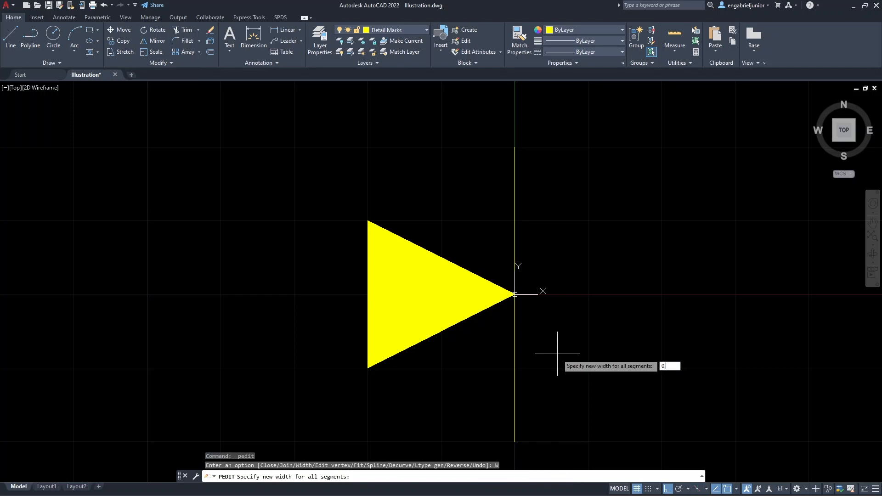
pyautogui.write('1')
pyautogui.press('Return')
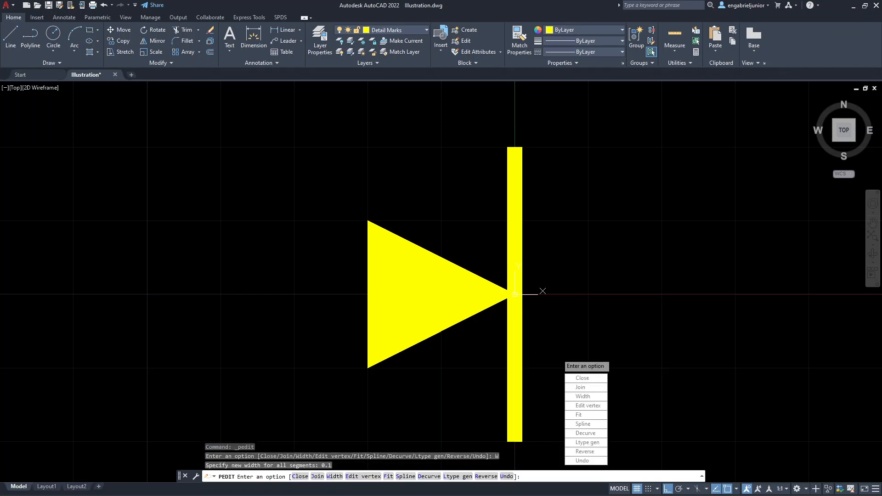
pyautogui.press('Escape')
# - Define the tapered arrowhead and vertical bar together as a block named Rebar Arrow, with the block unit set to Unitless
pyautogui.scroll(-2, 394, 199)
pyautogui.click(305, 122)
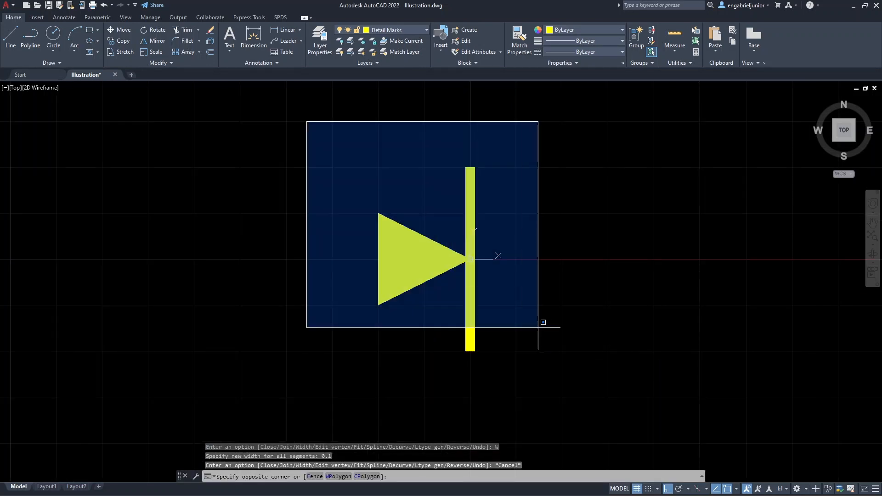
pyautogui.click(597, 377)
pyautogui.write('block')
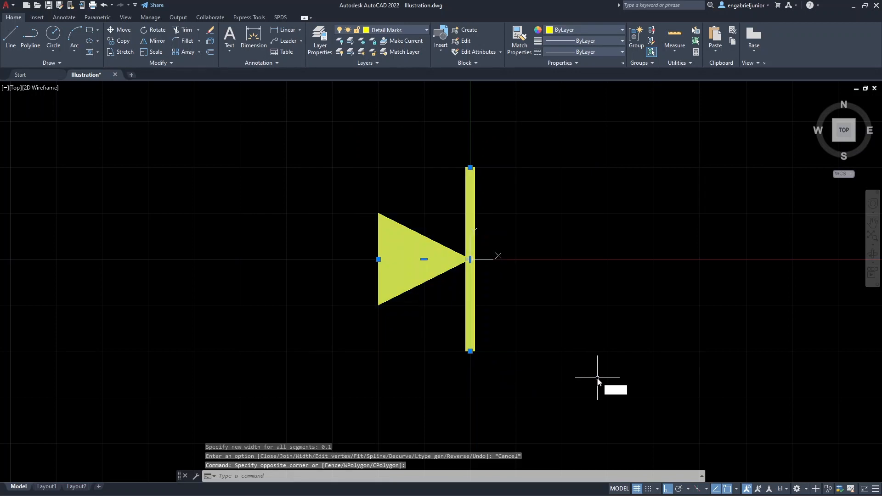
pyautogui.press('Return')
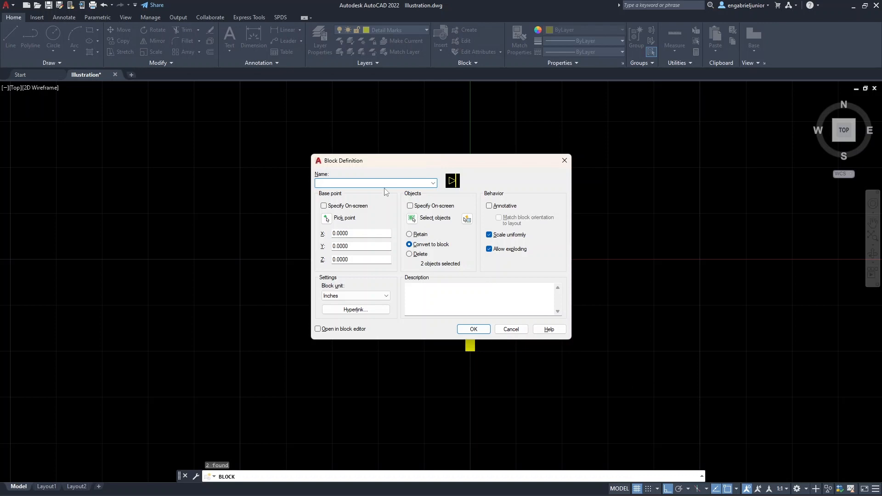
pyautogui.write('Rebar Arrow')
pyautogui.click(356, 296)
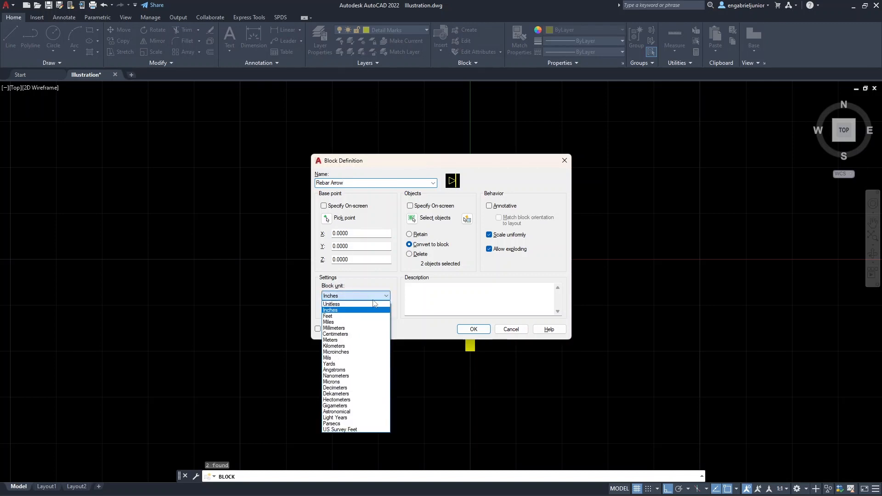
pyautogui.click(349, 304)
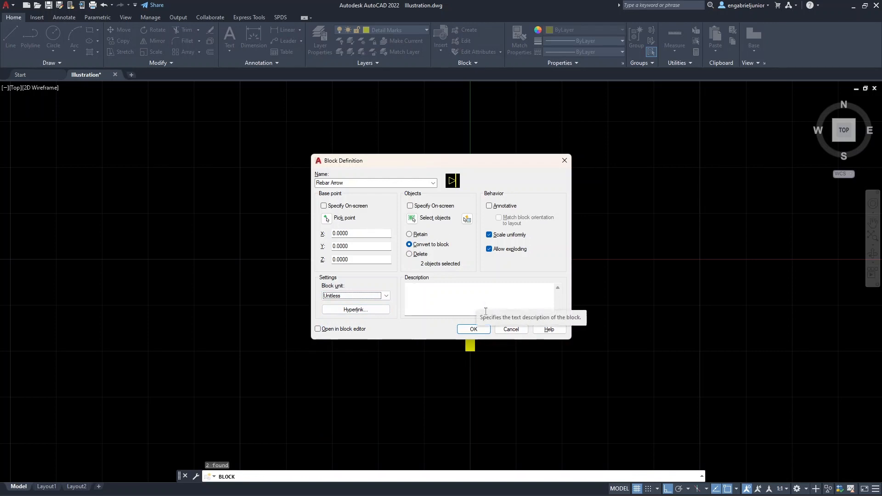
pyautogui.click(473, 329)
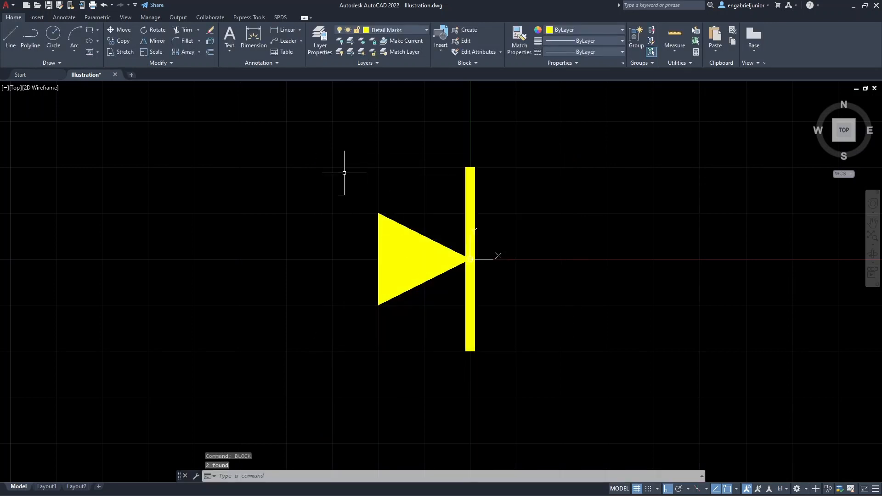
# - Delete the Rebar Arrow block instance from the drawing area
pyautogui.click(295, 124)
pyautogui.click(582, 390)
pyautogui.press('Delete')
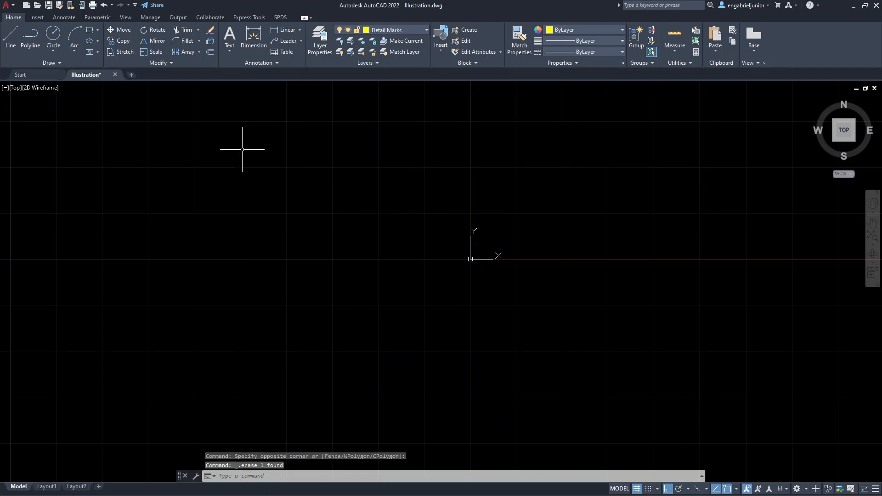
# - Draw a circle centred at the origin 0,0,0 with a diameter of 1
pyautogui.click(57, 35)
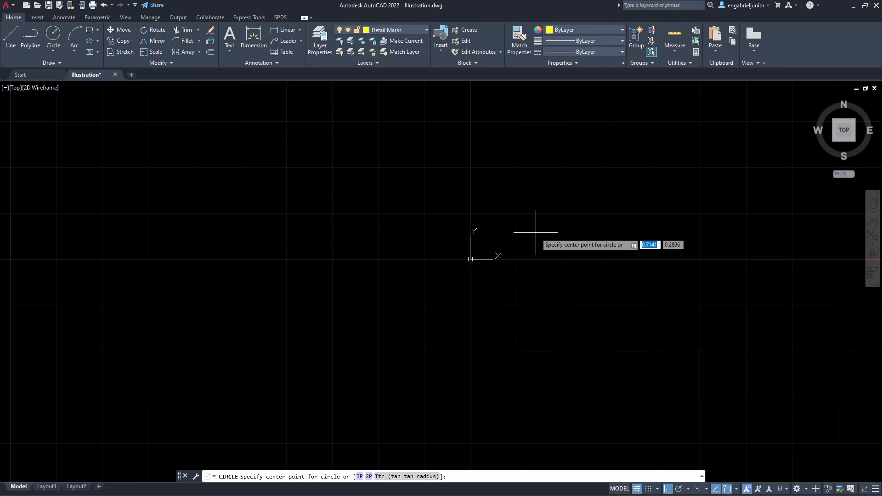
pyautogui.write('0,')
pyautogui.press('Return')
pyautogui.scroll(2, 509, 242)
pyautogui.write('d')
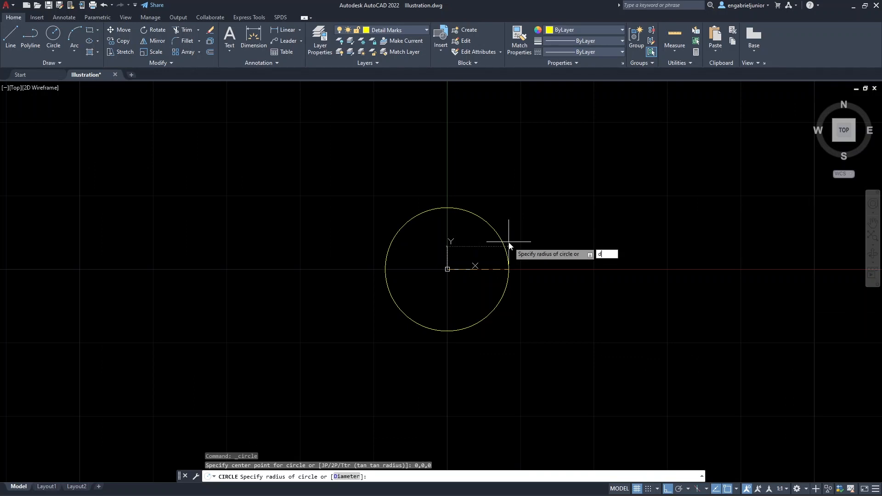
pyautogui.press('Return')
pyautogui.write('1')
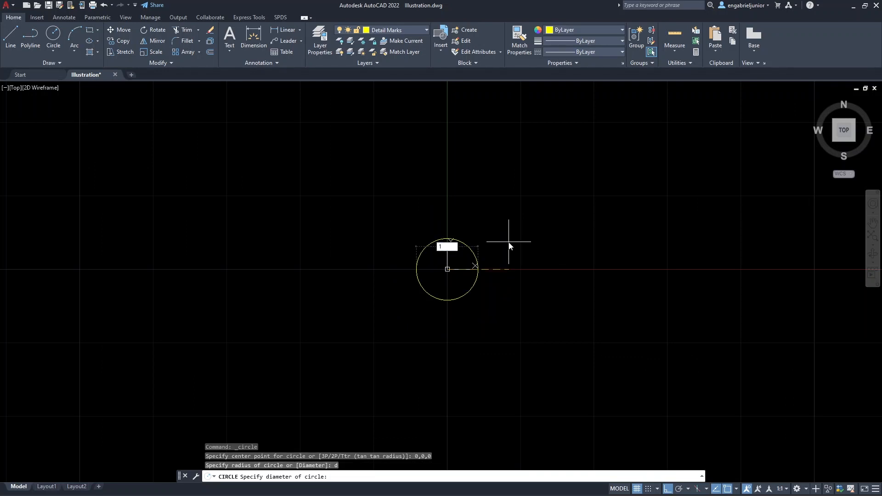
pyautogui.press('Return')
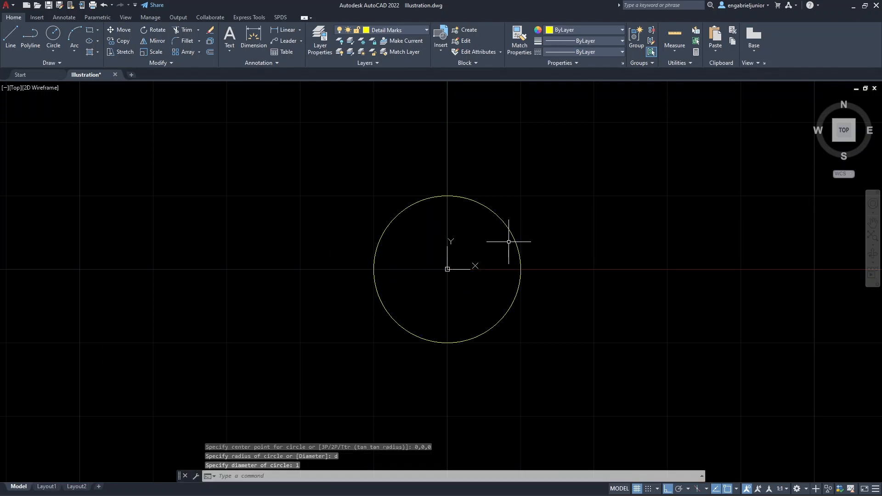
# - Fill the inside of the circle with a SOLID hatch
pyautogui.click(93, 54)
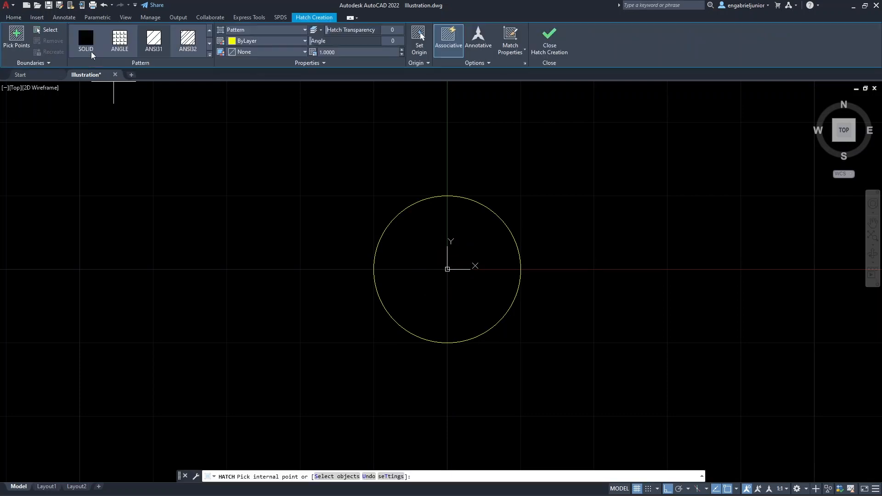
pyautogui.click(425, 261)
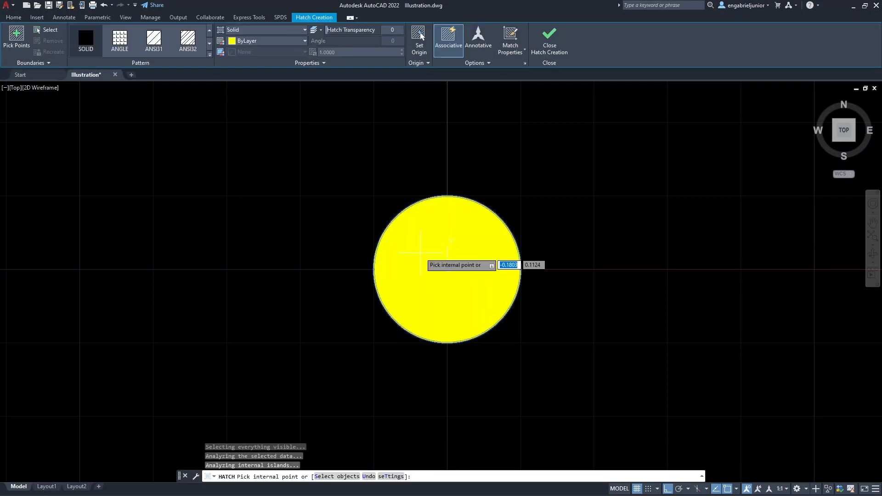
pyautogui.press('Escape')
# - Define the circle and its solid hatch as a block named Callout Mark, with the block unit set to Unitless
pyautogui.click(276, 127)
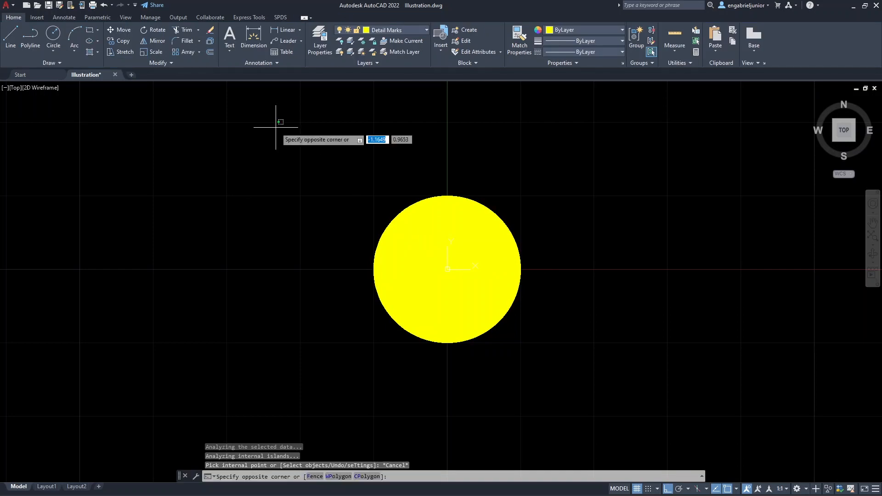
pyautogui.click(595, 371)
pyautogui.write('block')
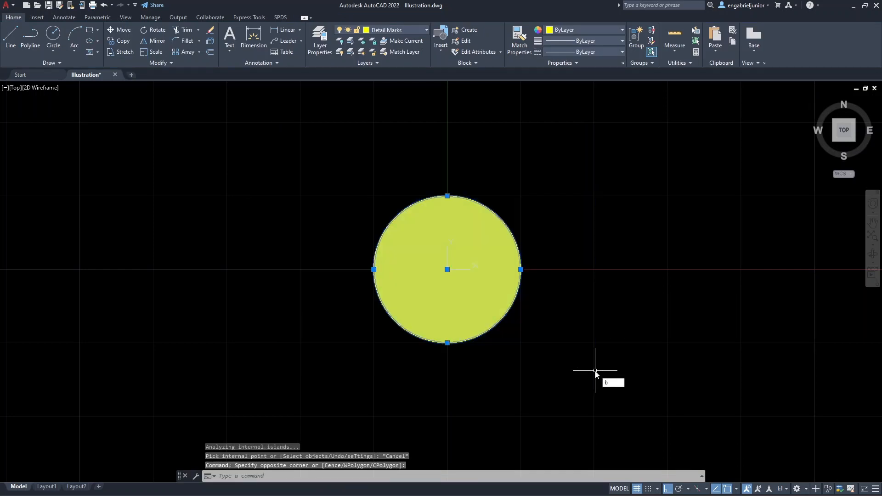
pyautogui.press('Return')
pyautogui.write('Callout Mark')
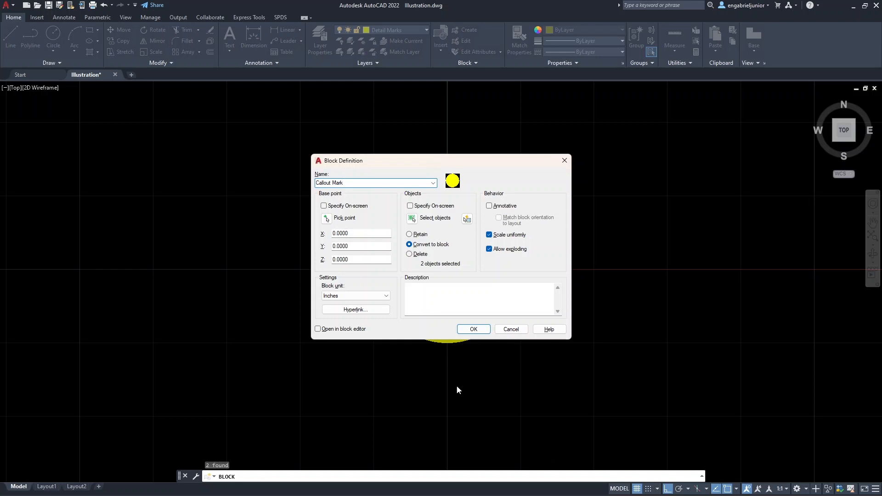
pyautogui.click(355, 296)
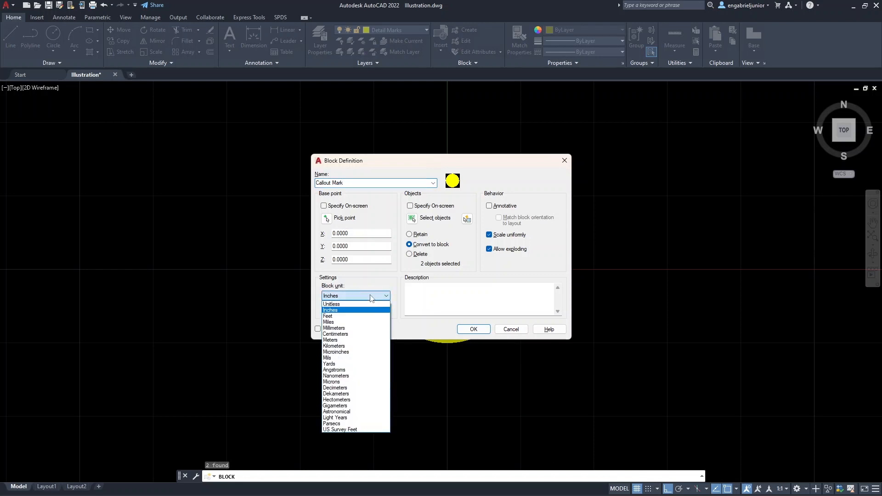
pyautogui.click(351, 305)
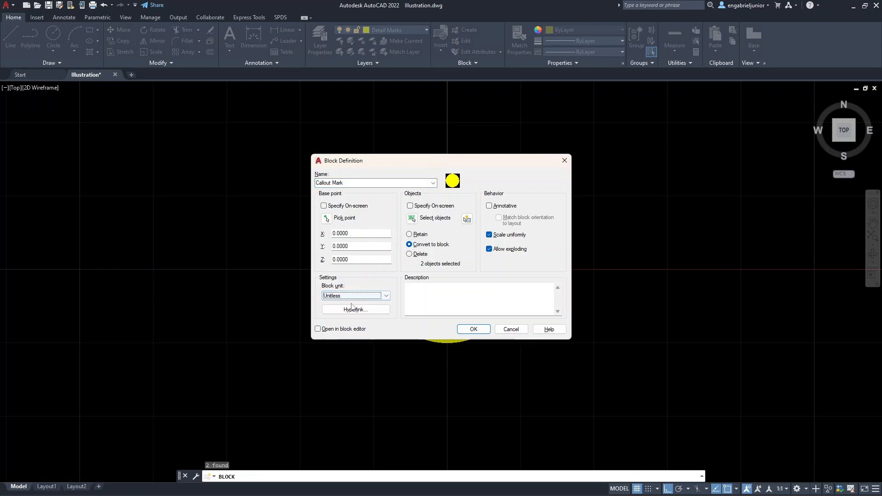
pyautogui.click(473, 329)
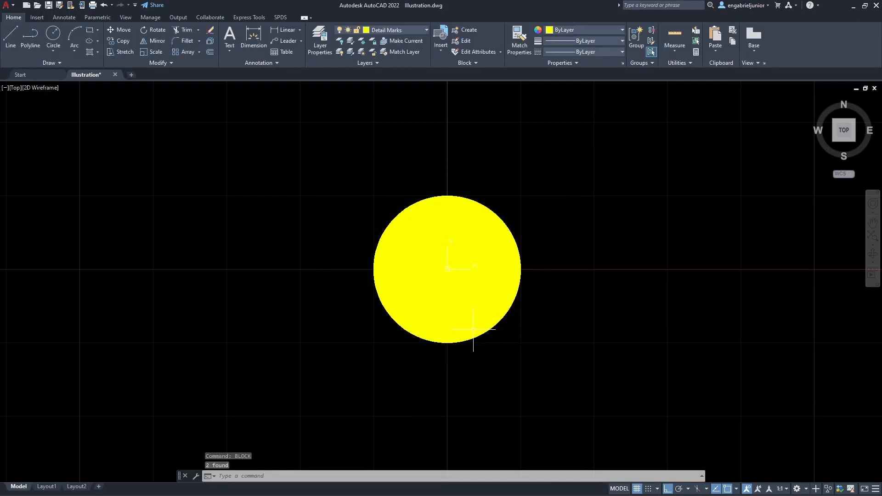
# - Delete the Callout Mark block instance from the drawing area
pyautogui.click(524, 340)
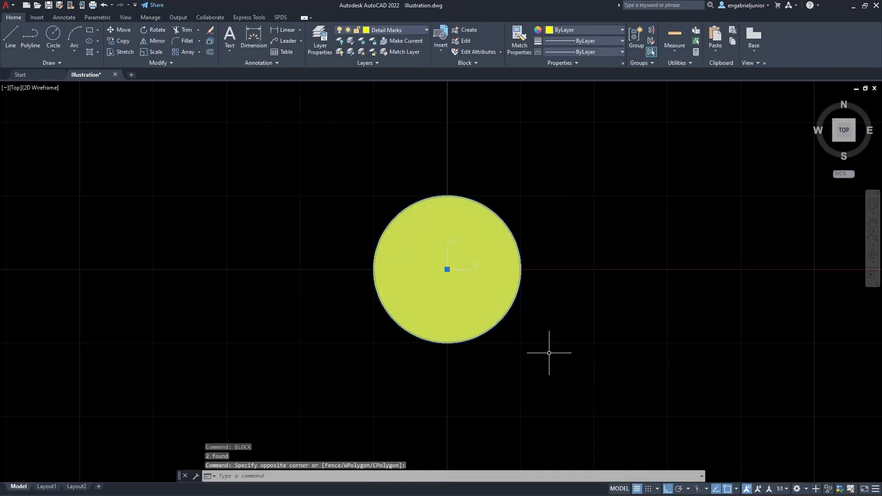
pyautogui.press('Delete')
pyautogui.scroll(-1, 508, 320)
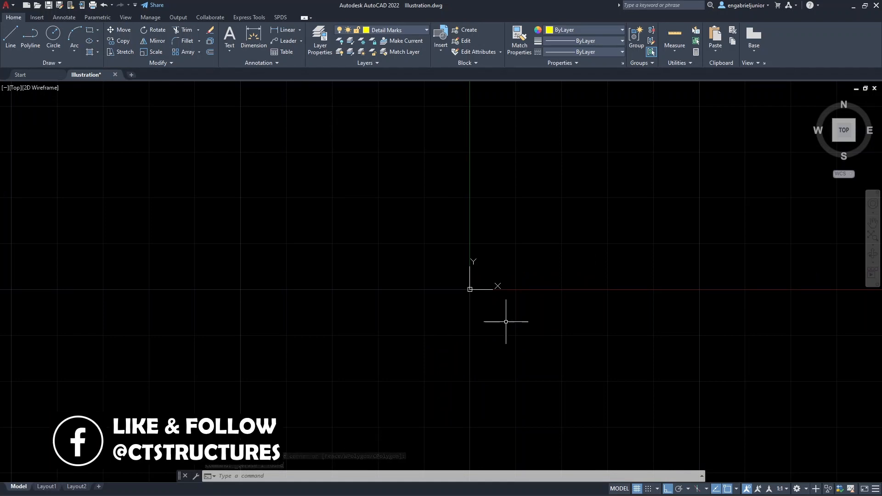
# - Create a new dimension style named Detailing Annotations, starting with the Standard style and applying to all dimensions
pyautogui.click(64, 17)
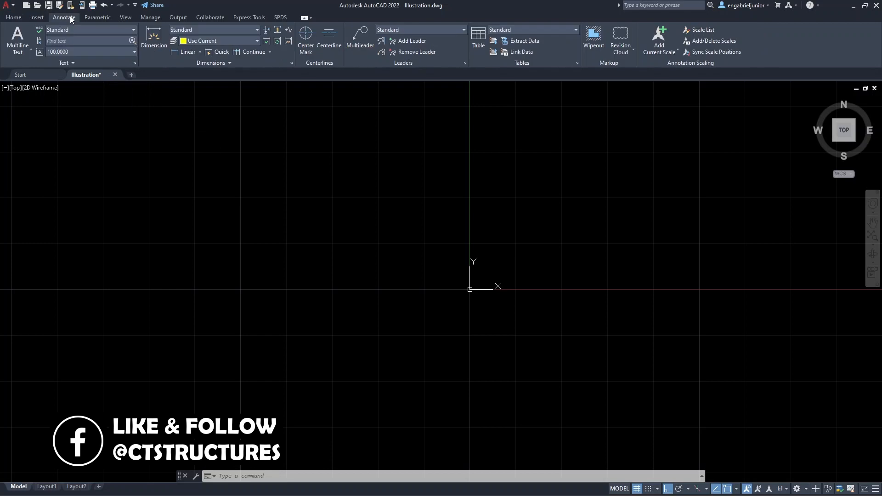
pyautogui.click(220, 30)
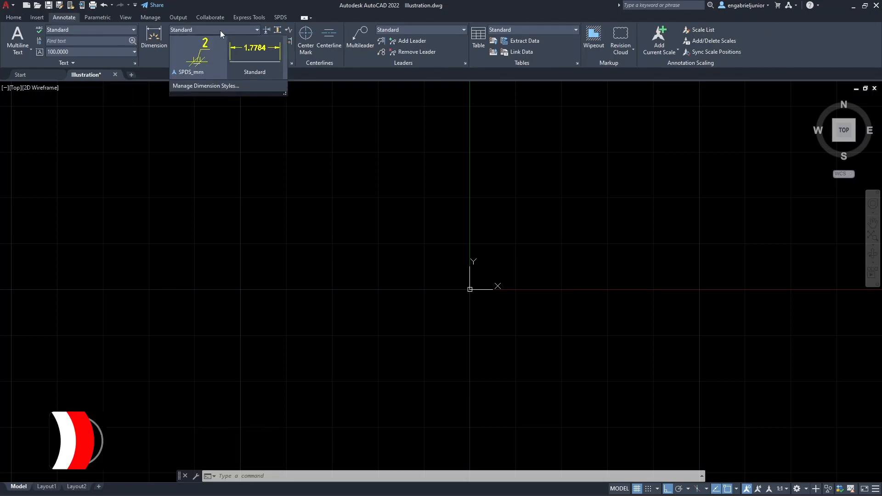
pyautogui.click(229, 86)
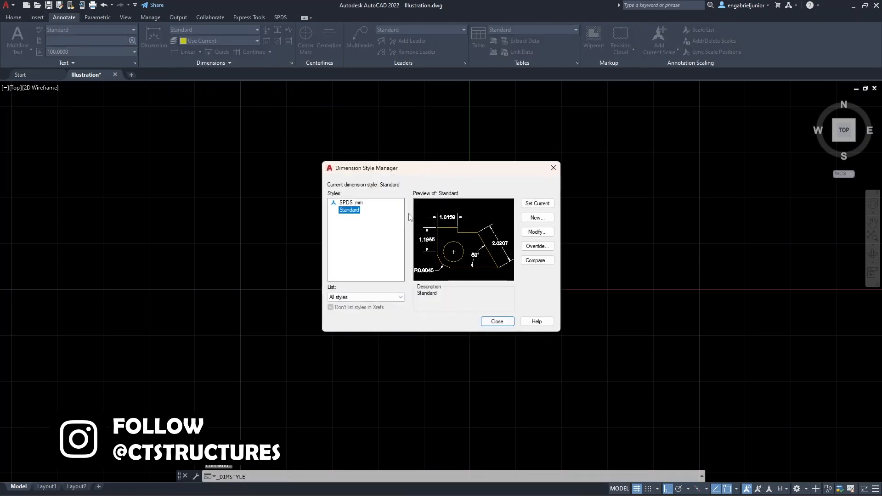
pyautogui.click(350, 202)
pyautogui.click(350, 210)
pyautogui.click(537, 218)
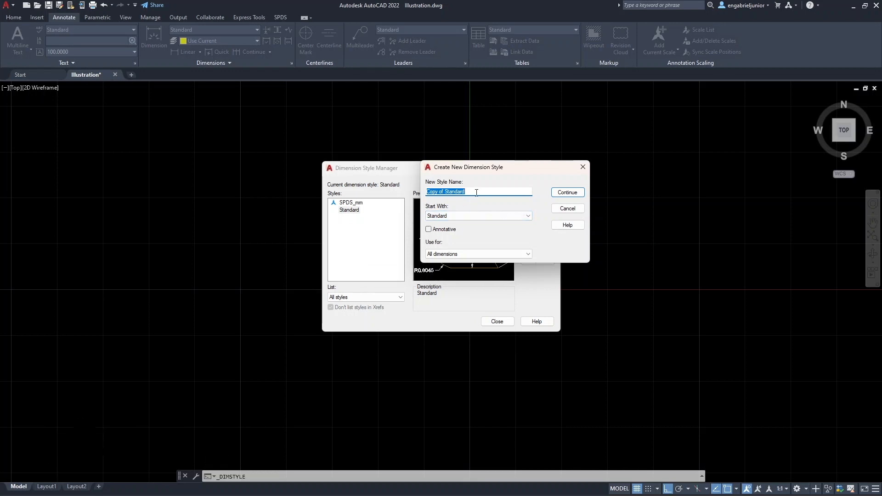
pyautogui.write('Detailing Annotation')
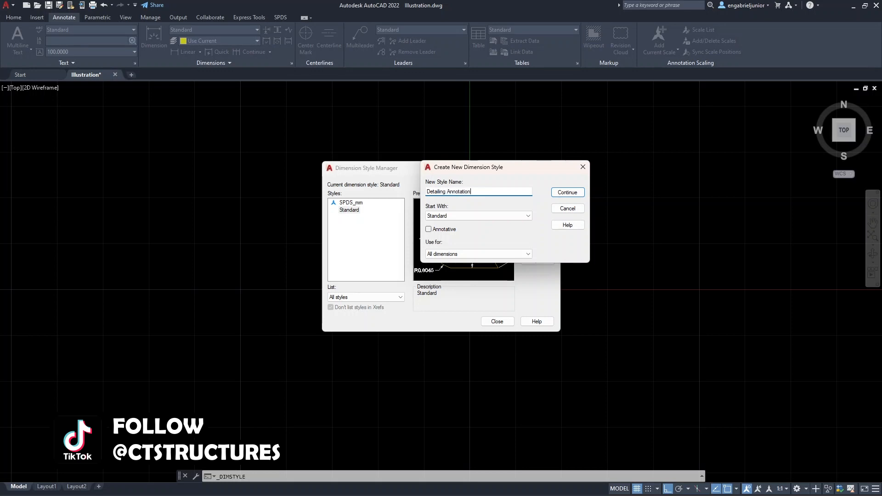
pyautogui.click(579, 193)
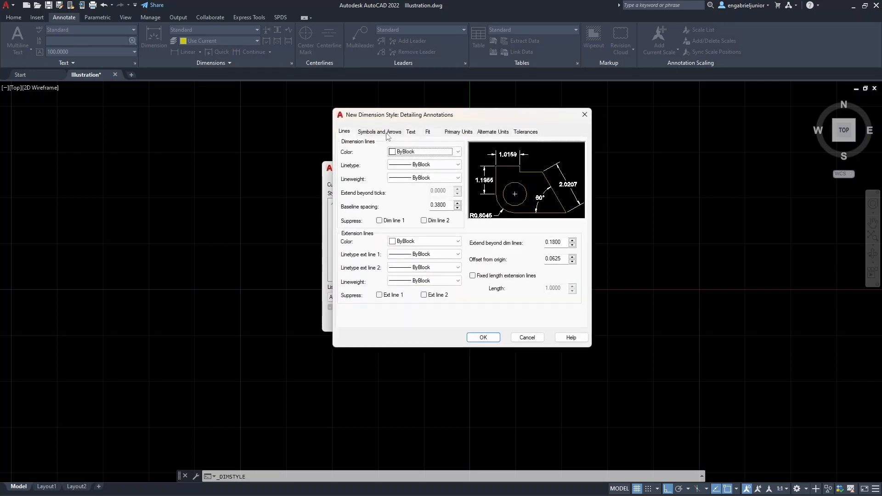
# - Set the dimension style's first and second arrowheads to the custom block Rebar Arrow, with an arrow size of 100
pyautogui.click(388, 132)
pyautogui.click(412, 161)
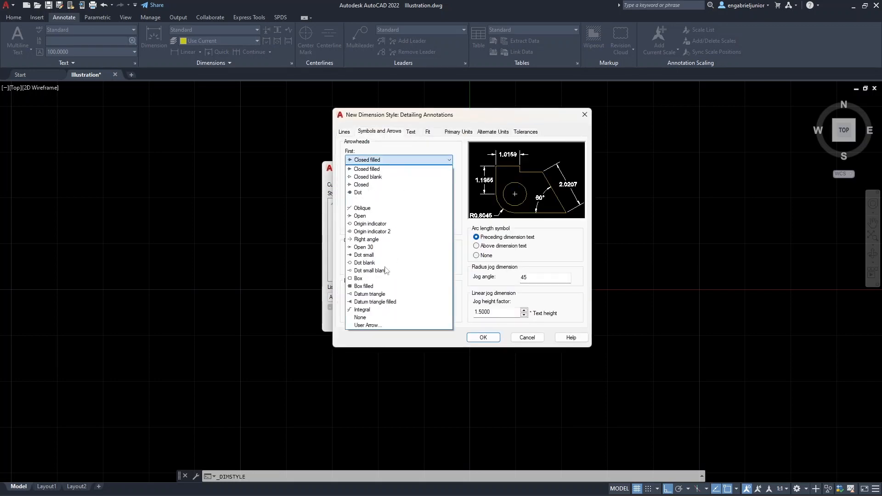
pyautogui.click(376, 325)
pyautogui.click(440, 154)
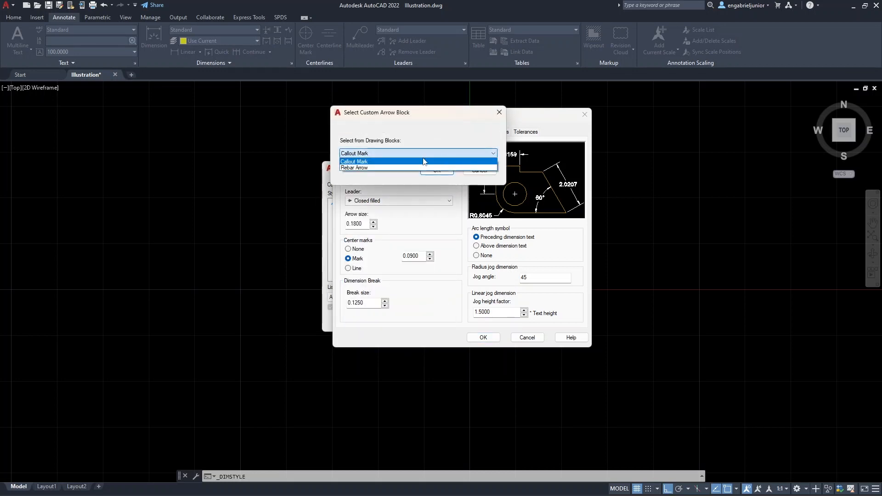
pyautogui.click(382, 167)
pyautogui.click(437, 170)
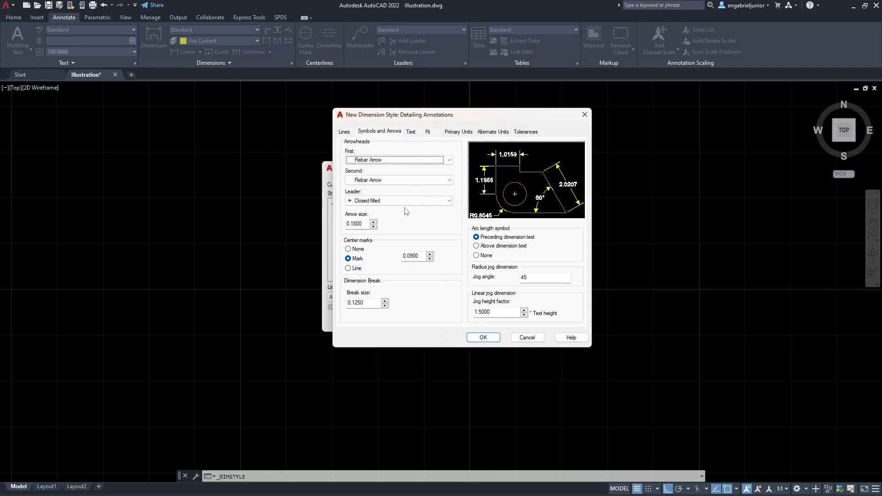
pyautogui.moveTo(363, 225); pyautogui.dragTo(358, 224)
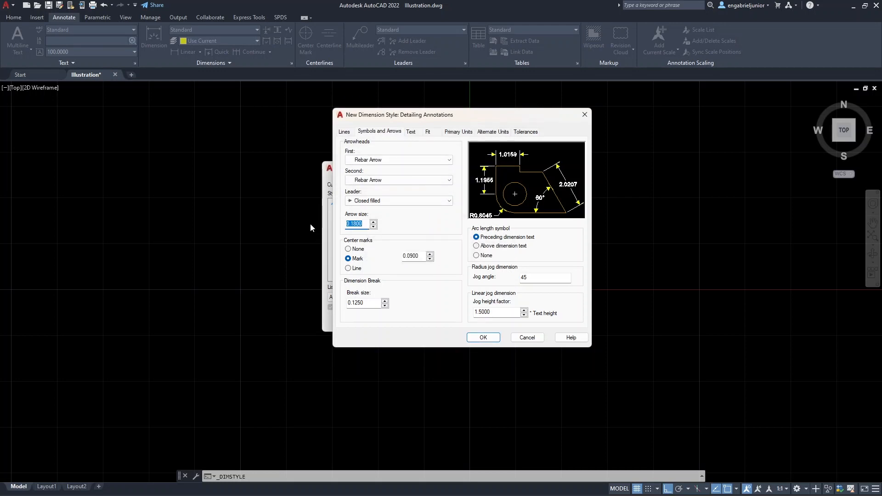
pyautogui.write('100')
# - Suppress both extension lines in the dimension style and set the dimension line colour to ByLayer
pyautogui.click(344, 132)
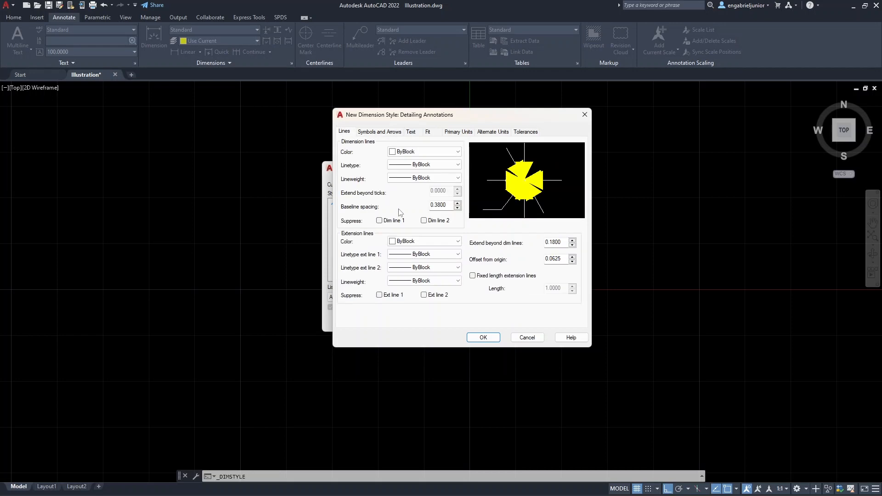
pyautogui.click(424, 295)
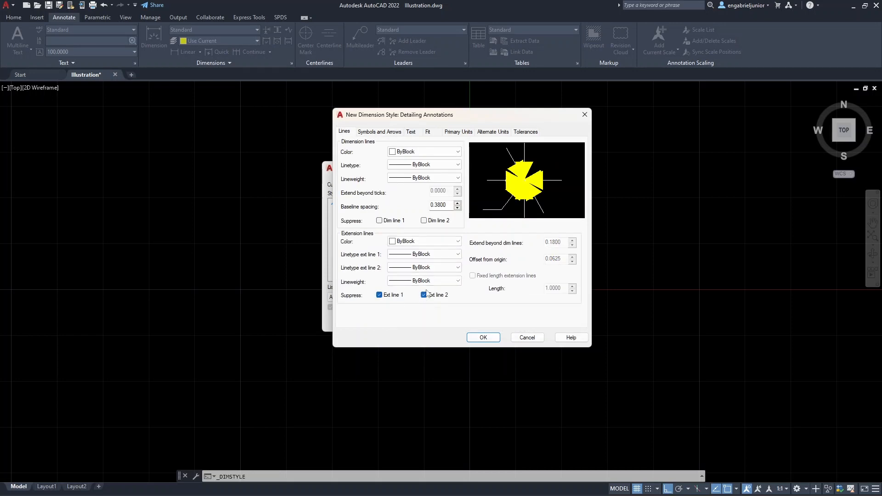
pyautogui.click(416, 153)
pyautogui.click(416, 160)
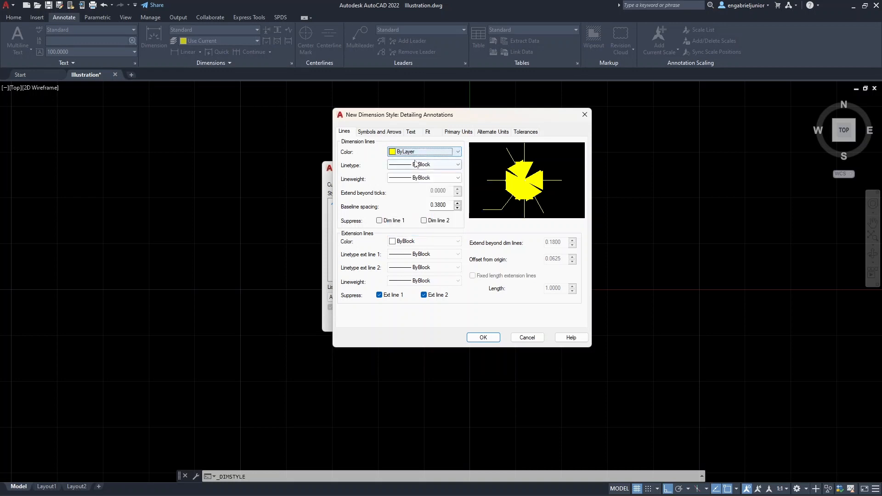
# - Set the dimension style's text height to 100, vertical text placement to Above, and offset from the dimension line to 5
pyautogui.click(411, 132)
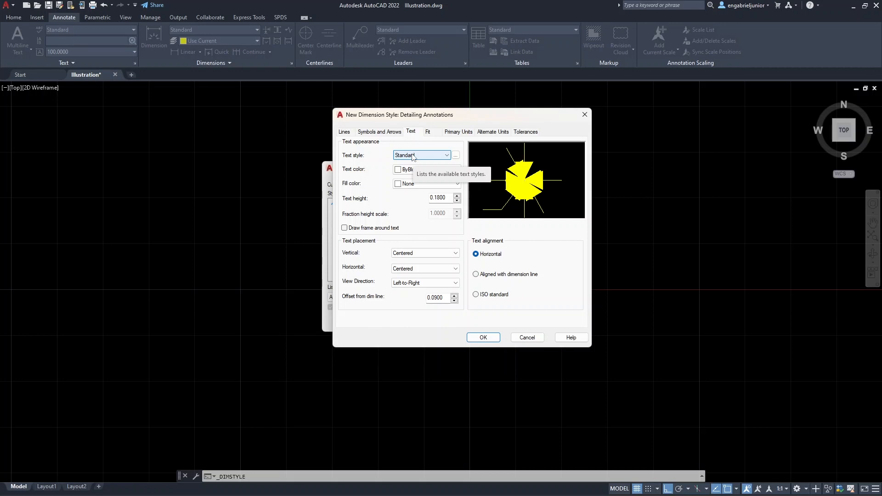
pyautogui.moveTo(448, 200); pyautogui.dragTo(404, 198)
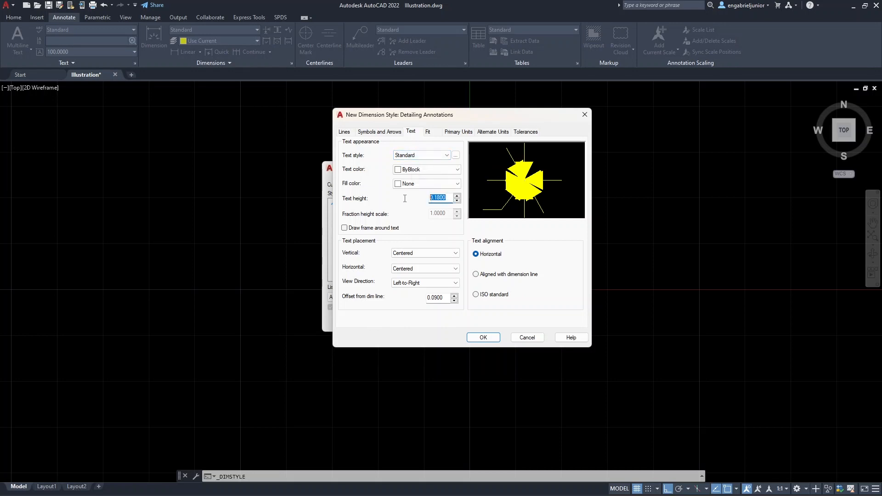
pyautogui.write('10')
pyautogui.click(426, 252)
pyautogui.click(417, 217)
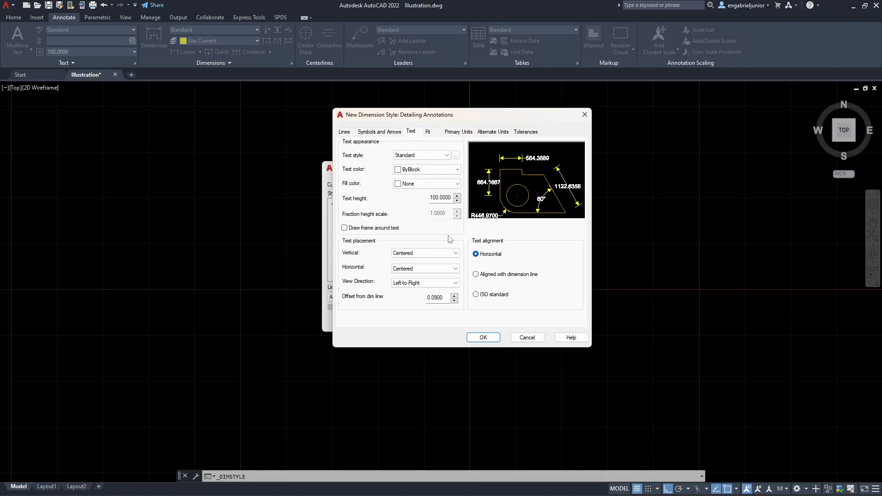
pyautogui.click(420, 256)
pyautogui.click(416, 267)
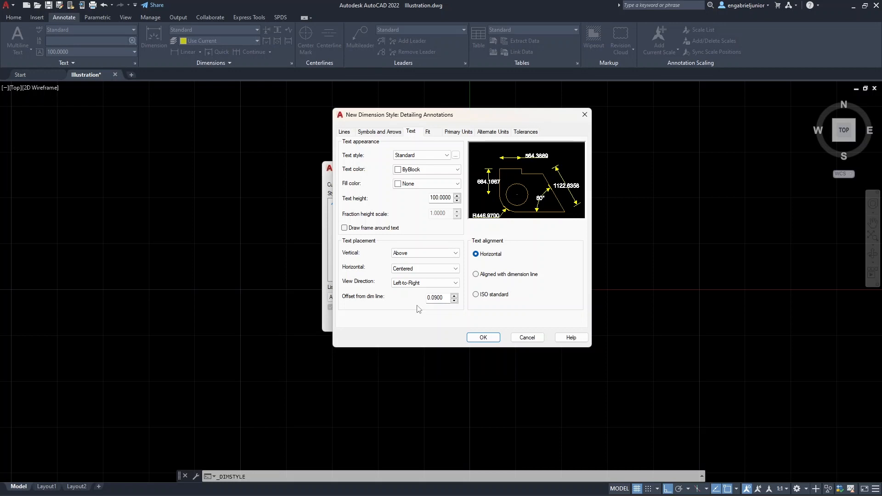
pyautogui.moveTo(434, 299); pyautogui.dragTo(402, 297)
pyautogui.write('5')
# - Set text fit to over the dimension line with leader, enable manual text placement, and make the Detailing Annotations dimension style current
pyautogui.click(428, 132)
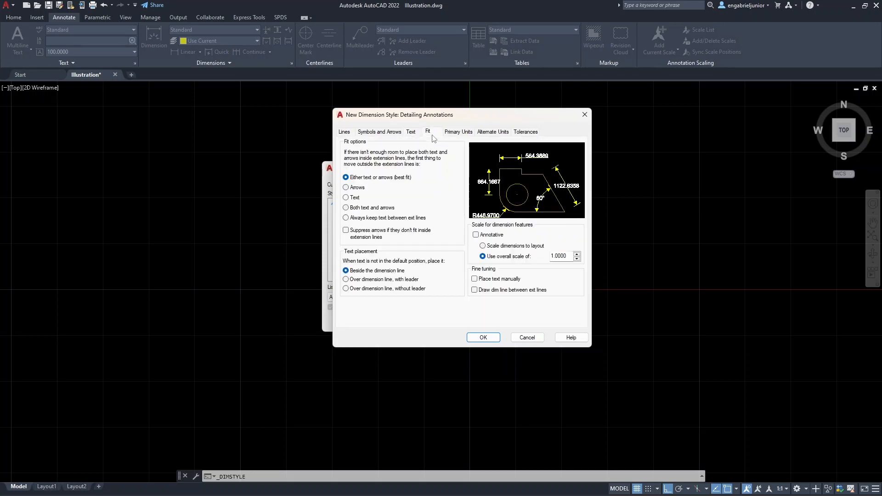
pyautogui.click(346, 280)
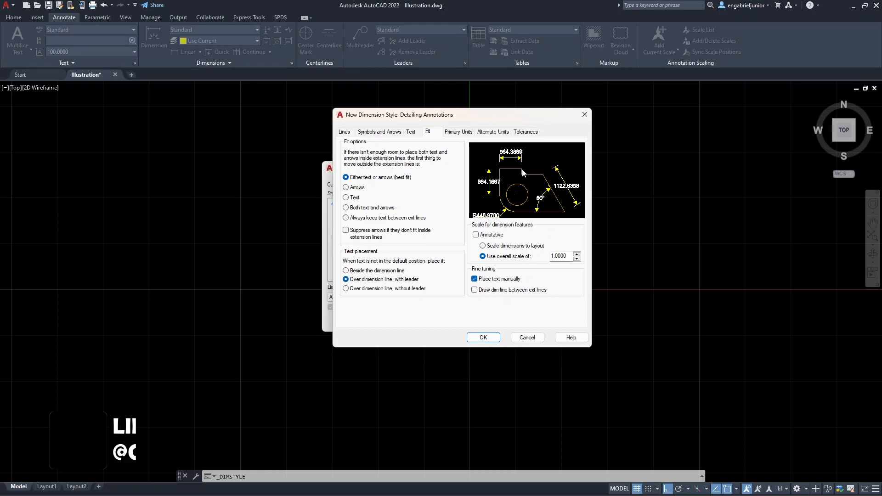
pyautogui.click(493, 335)
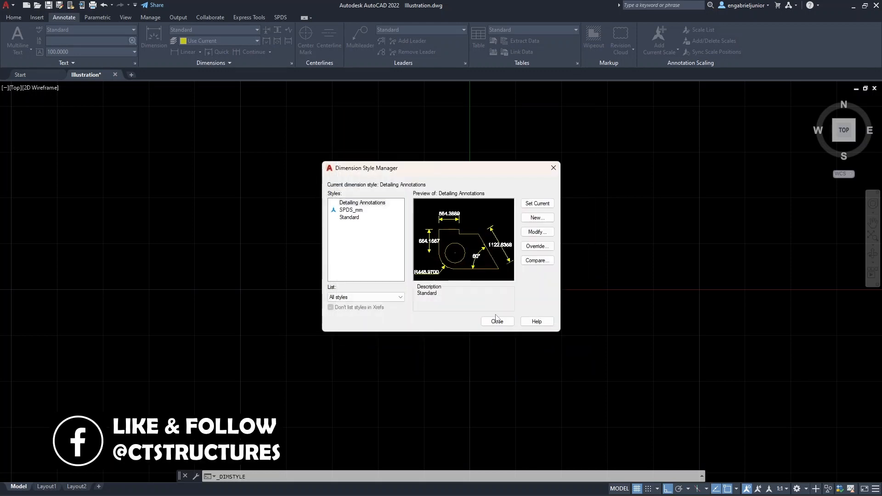
pyautogui.click(538, 205)
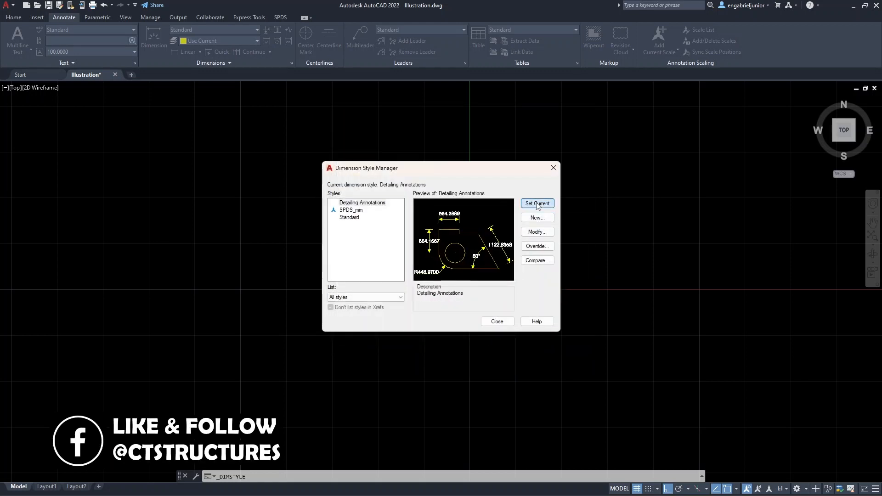
pyautogui.click(553, 168)
# - Make Detailing Annotations the current layer for annotating the slab detail
pyautogui.scroll(-10, 473, 233)
pyautogui.moveTo(473, 234); pyautogui.dragTo(521, 203, button='middle')
pyautogui.middleClick(521, 204)
pyautogui.middleClick(521, 203)
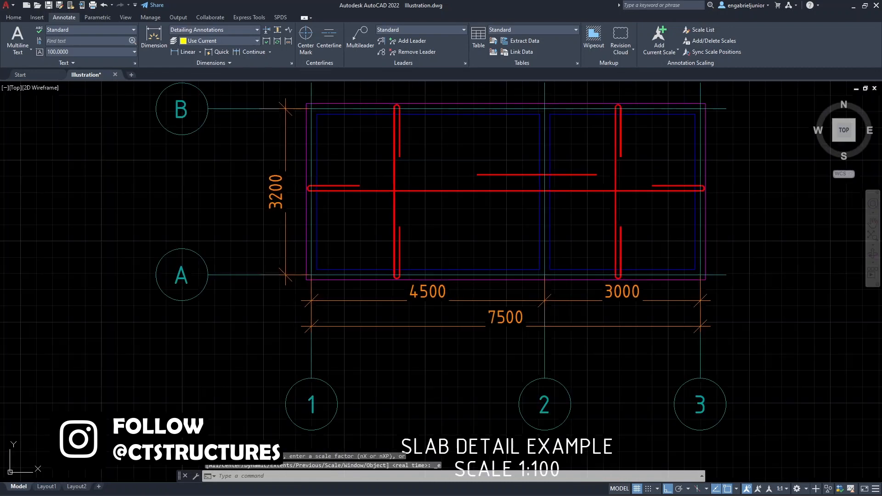
pyautogui.scroll(-2, 519, 203)
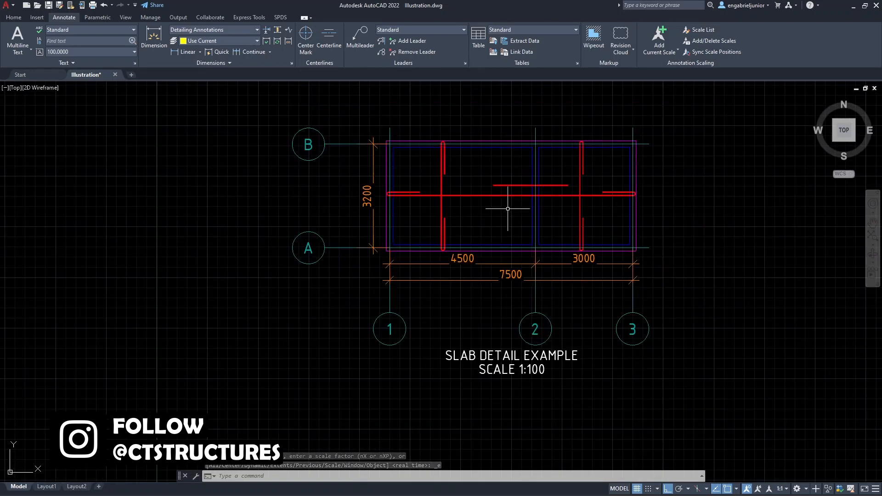
pyautogui.moveTo(469, 203); pyautogui.dragTo(482, 213, button='middle')
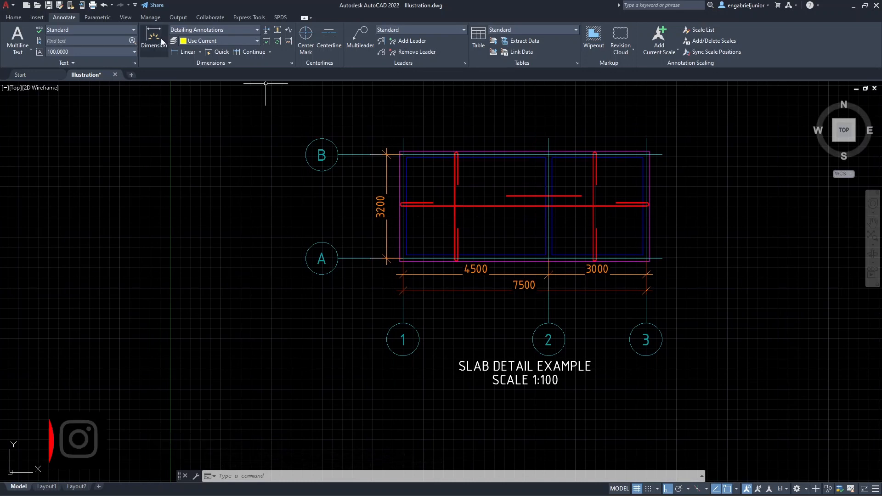
pyautogui.click(14, 17)
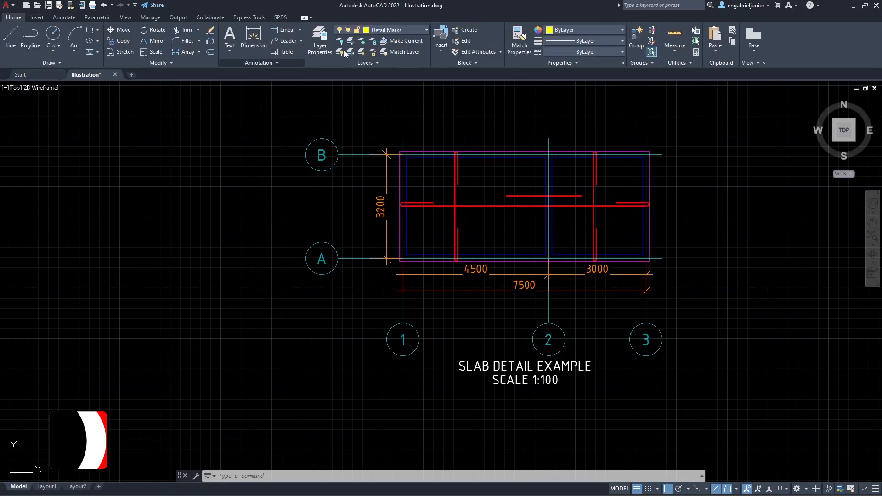
pyautogui.click(396, 31)
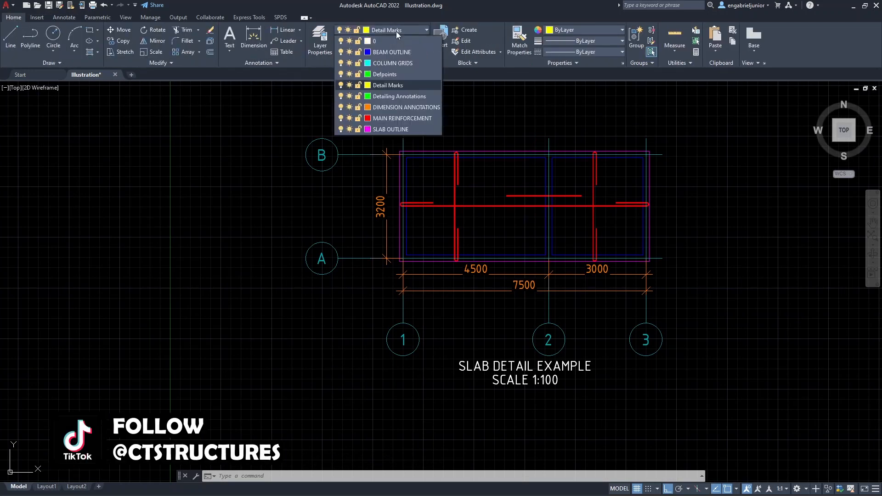
pyautogui.click(403, 96)
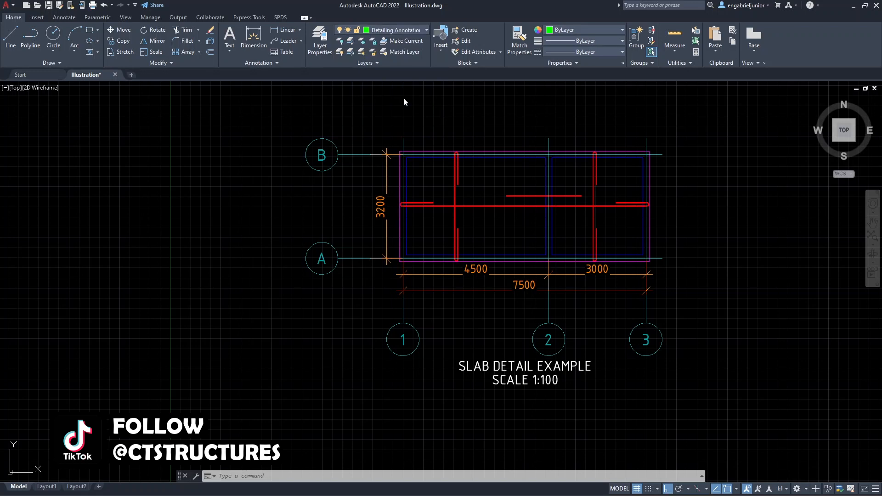
# - Dimension the vertical span between the inner beam edges in bay 1-2, right of the vertical bar, placing the text above the slab outline
pyautogui.click(64, 17)
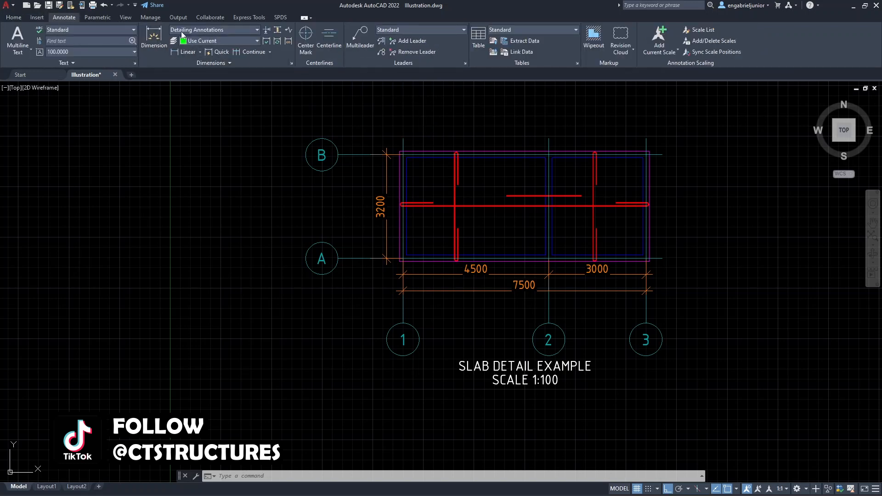
pyautogui.click(150, 49)
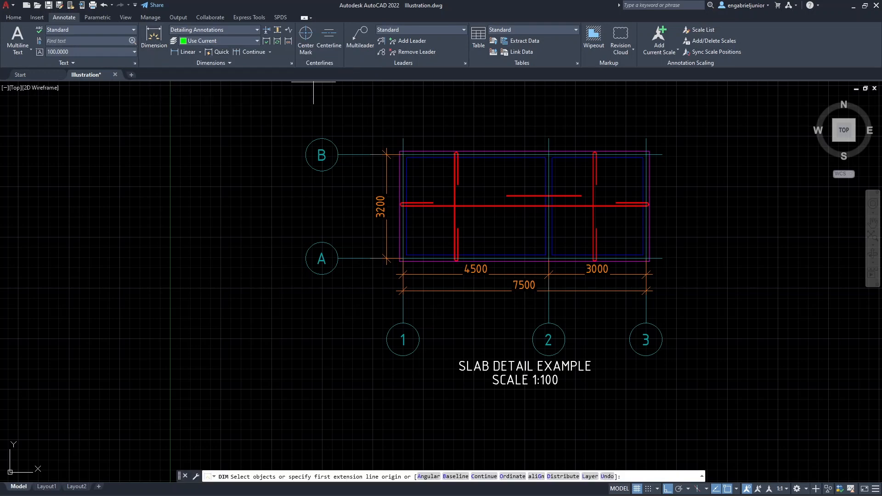
pyautogui.scroll(2, 475, 227)
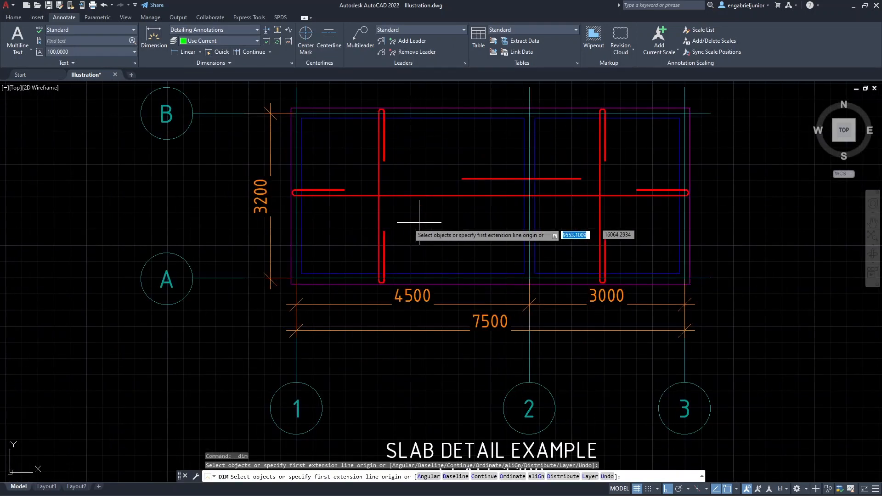
pyautogui.click(302, 274)
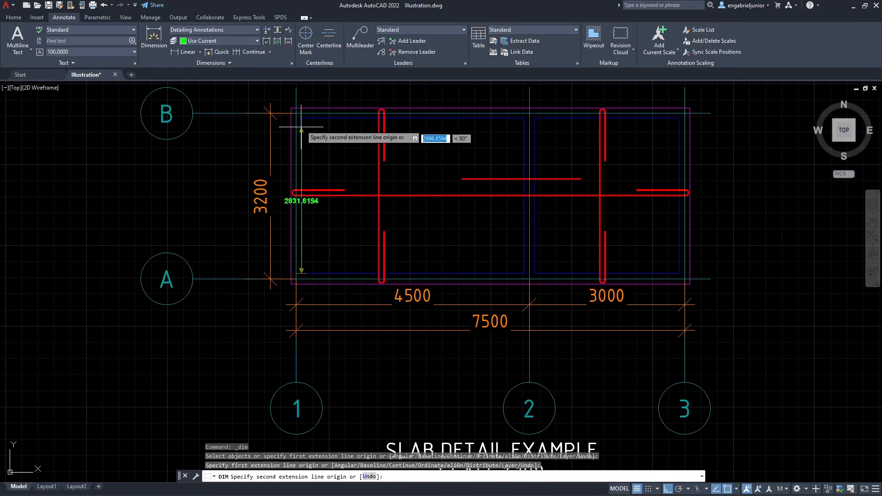
pyautogui.click(301, 118)
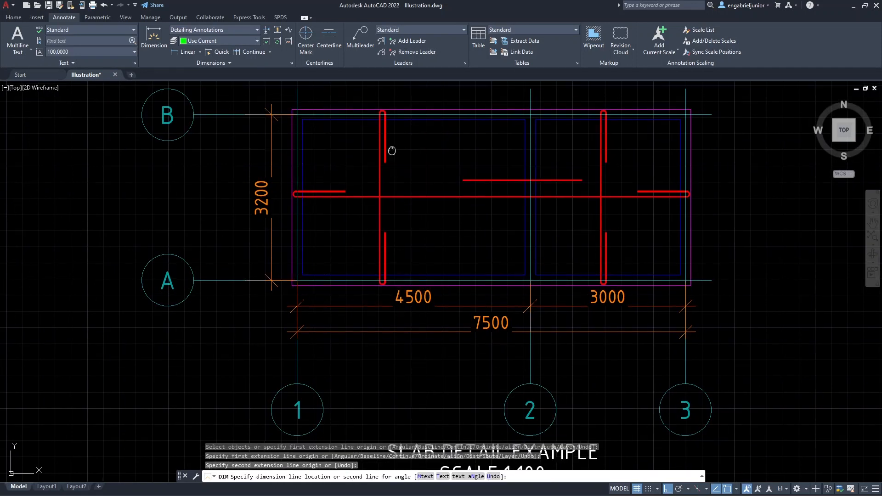
pyautogui.moveTo(406, 148); pyautogui.dragTo(393, 197, button='middle')
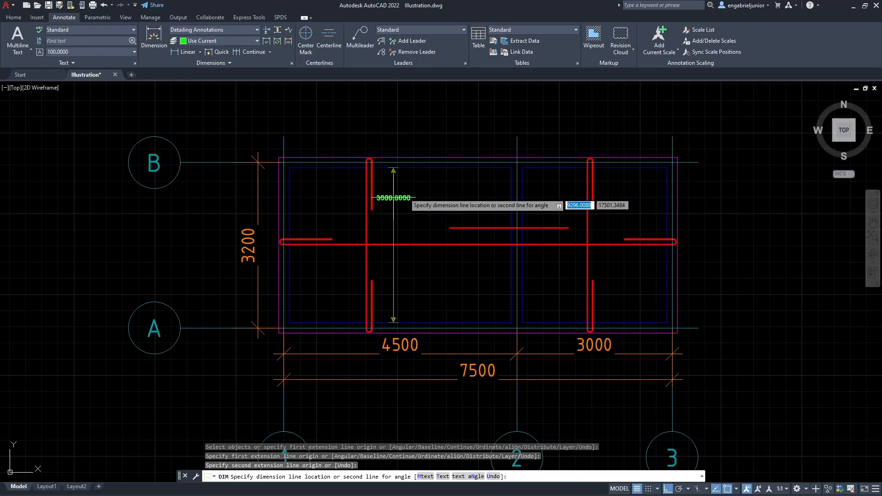
pyautogui.click(408, 148)
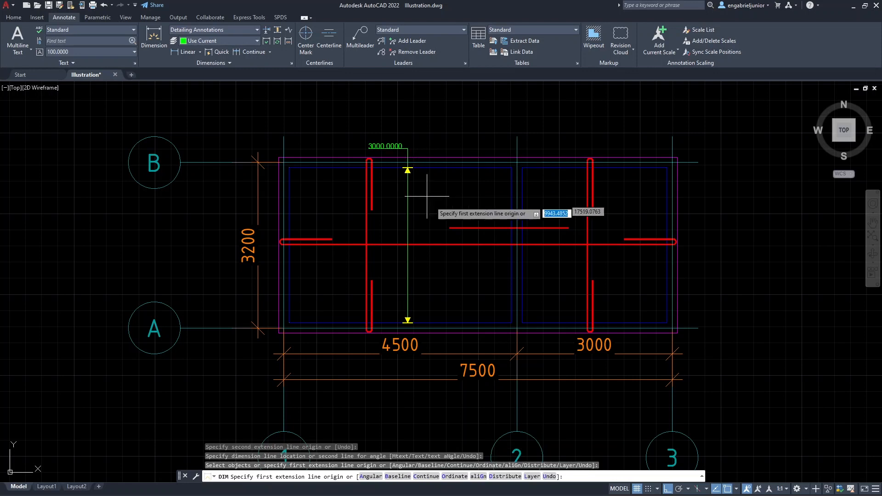
pyautogui.press('Return')
pyautogui.scroll(6, 396, 149)
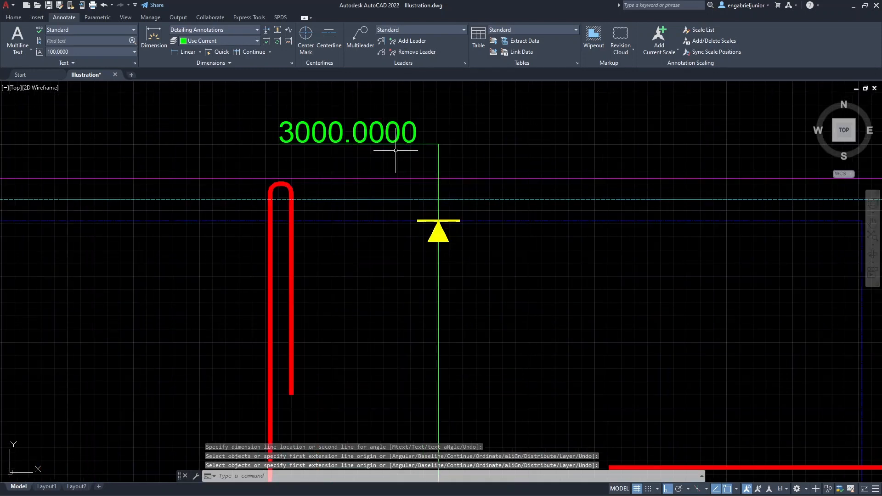
pyautogui.scroll(-6, 391, 139)
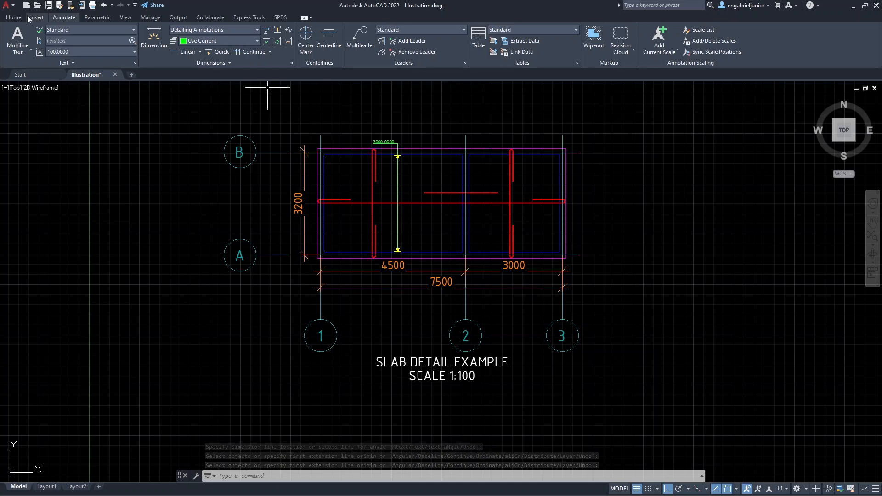
# - Insert the Callout Mark block at scale 100 where the new dimension line crosses the long horizontal reinforcement bar
pyautogui.click(14, 17)
pyautogui.click(436, 51)
pyautogui.click(458, 72)
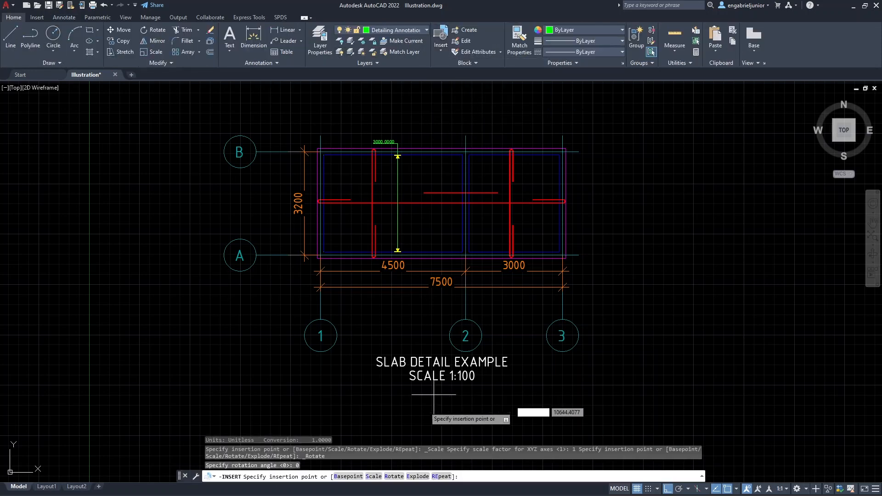
pyautogui.click(373, 476)
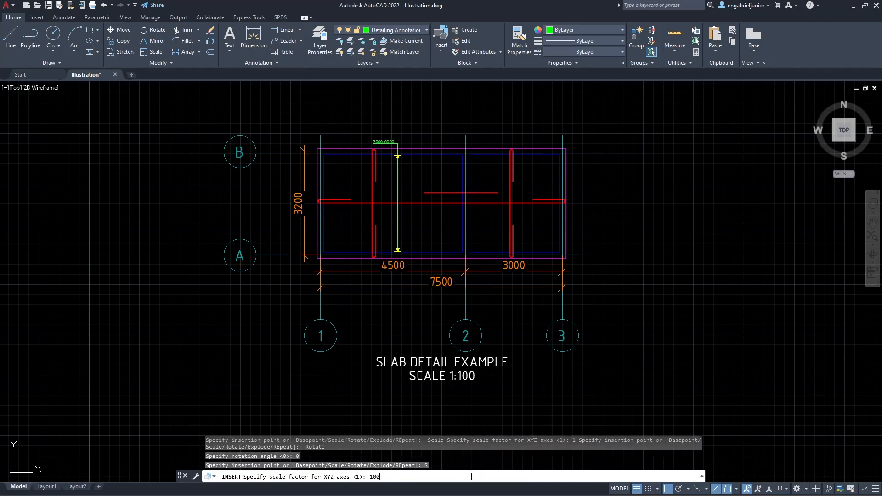
pyautogui.press('Return')
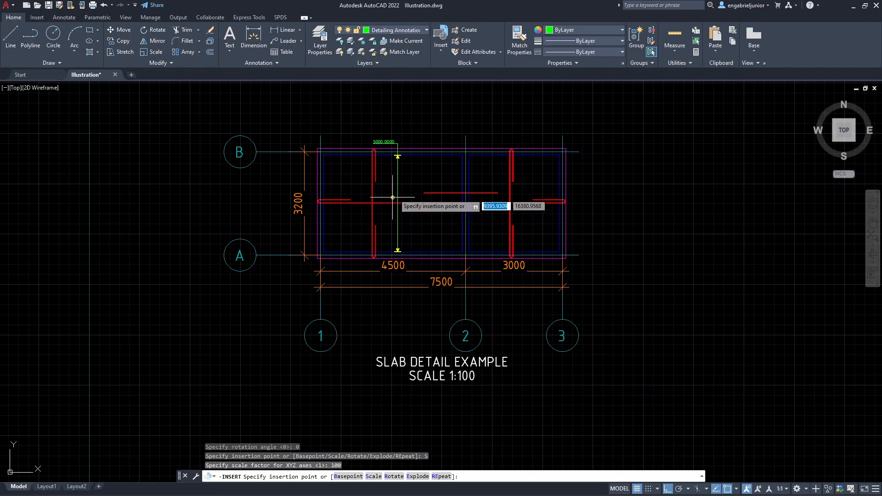
pyautogui.scroll(4, 396, 204)
pyautogui.press('Escape')
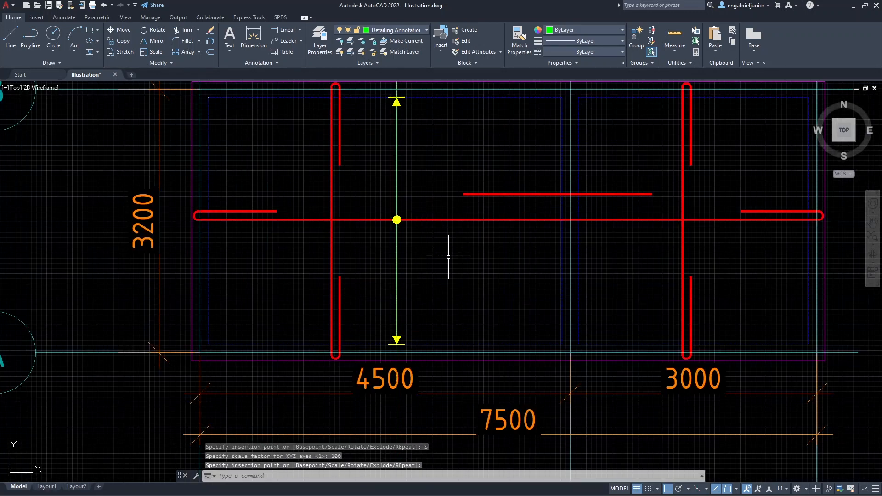
# - Replace the text of the new vertical dimension with the rebar callout 15T10-200B2-01
pyautogui.scroll(-2, 449, 255)
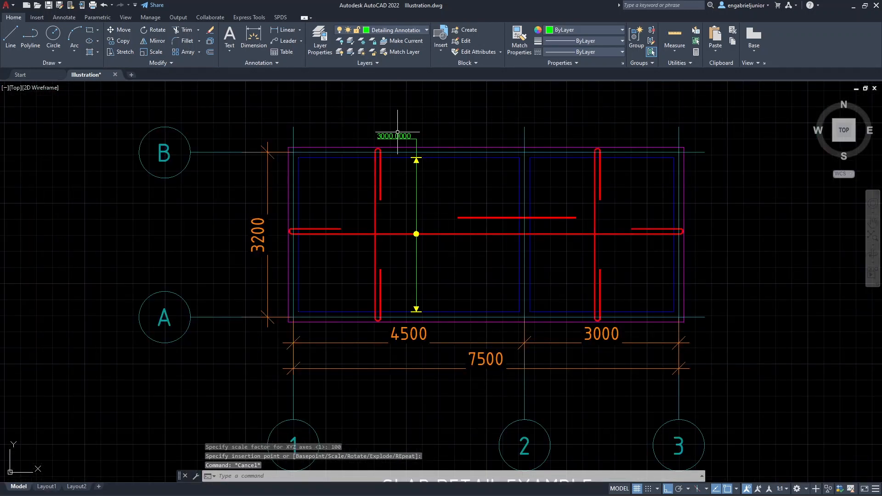
pyautogui.scroll(2, 396, 132)
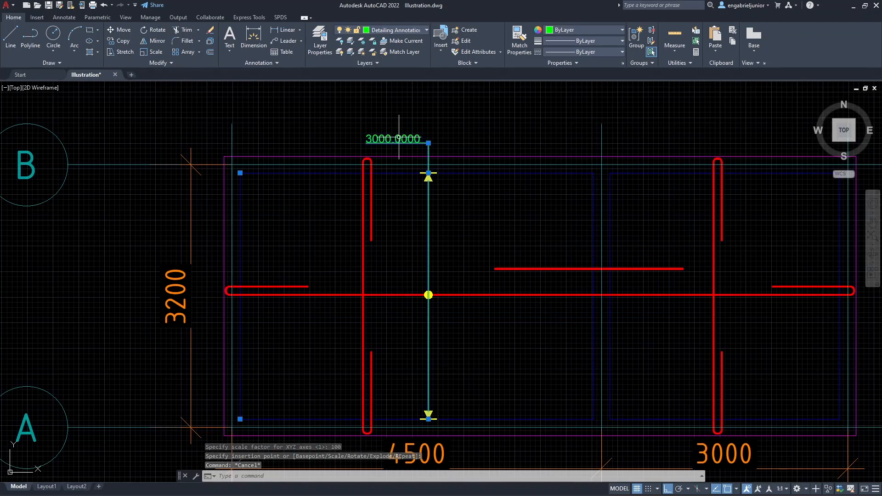
pyautogui.click(397, 135)
pyautogui.doubleClick(400, 138)
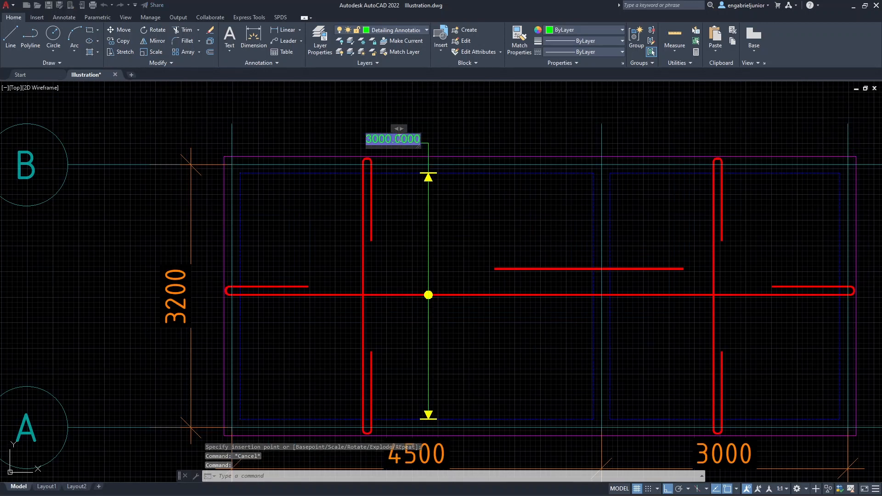
pyautogui.write('15')
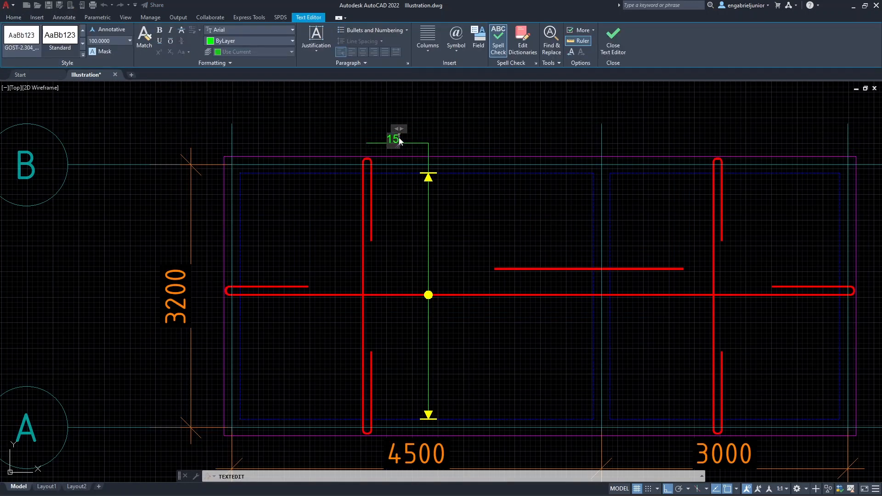
pyautogui.write('T10-20')
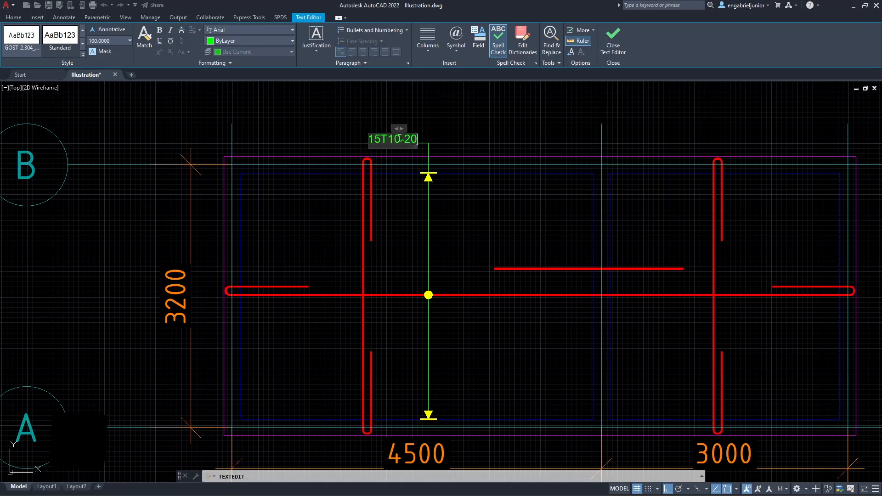
pyautogui.write('0B2-01')
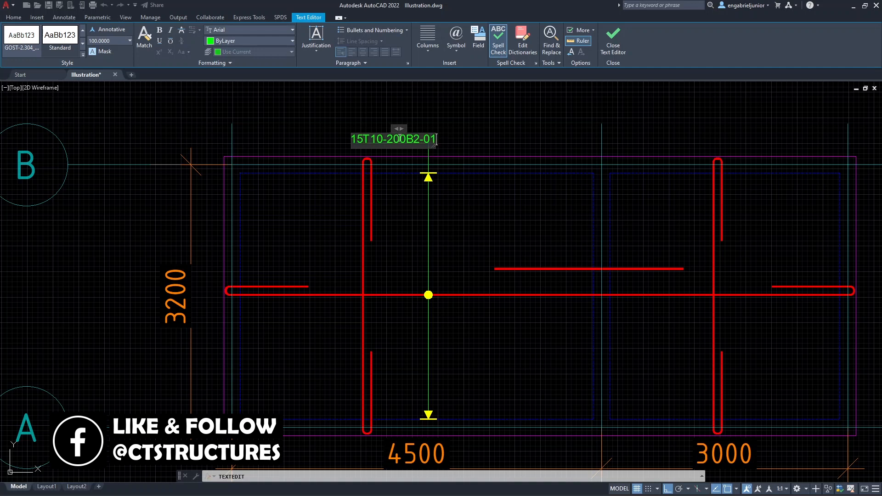
pyautogui.click(504, 183)
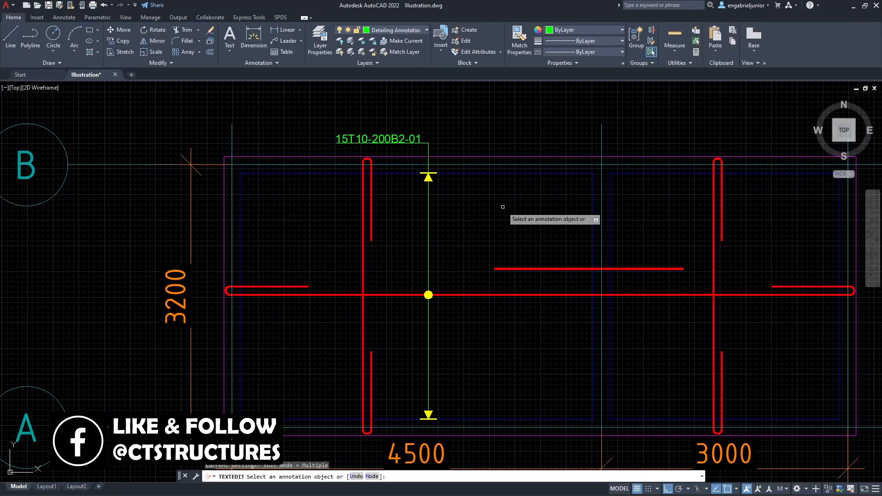
pyautogui.press('Escape')
pyautogui.scroll(2, 395, 138)
pyautogui.scroll(-6, 363, 119)
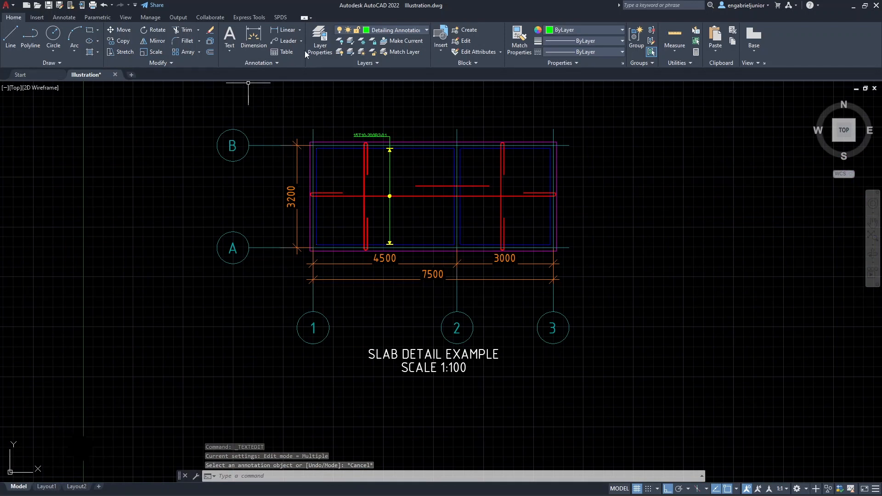
# - Dimension the vertical span between the inner beam edges in bay 1-2 near grid 2, placing the text above the slab outline
pyautogui.click(254, 39)
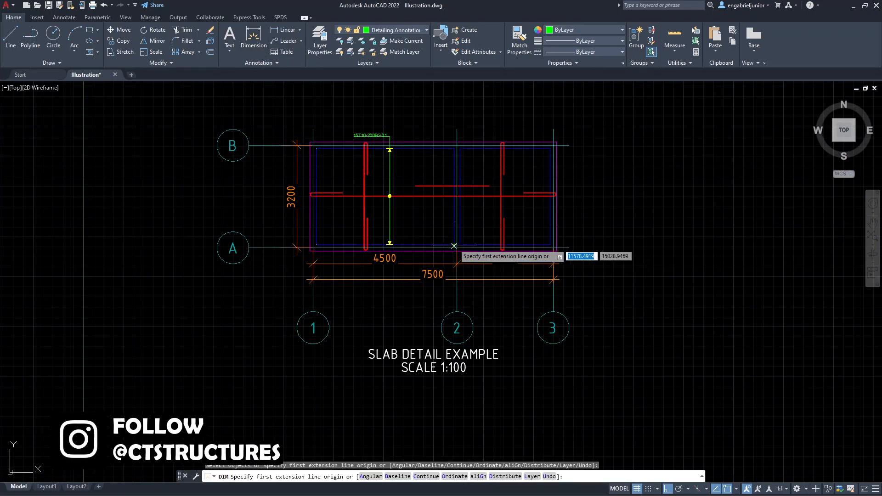
pyautogui.click(454, 245)
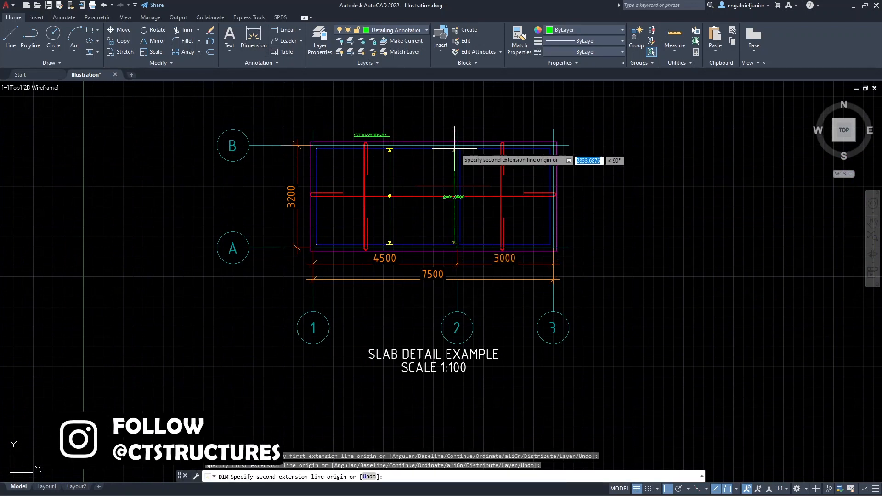
pyautogui.click(454, 148)
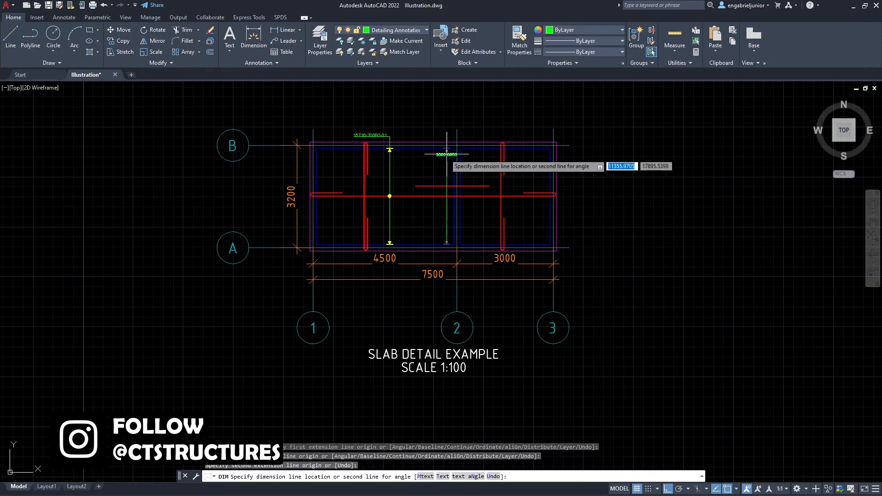
pyautogui.scroll(2, 433, 130)
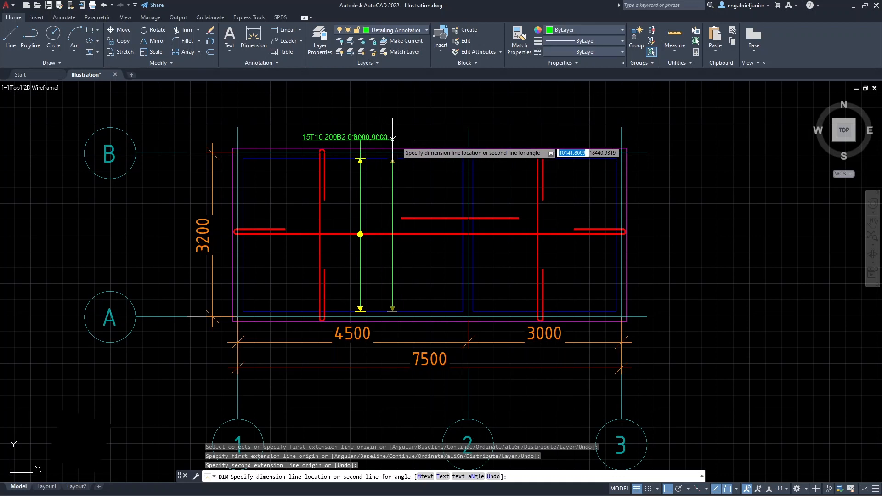
pyautogui.click(438, 138)
pyautogui.press('Return')
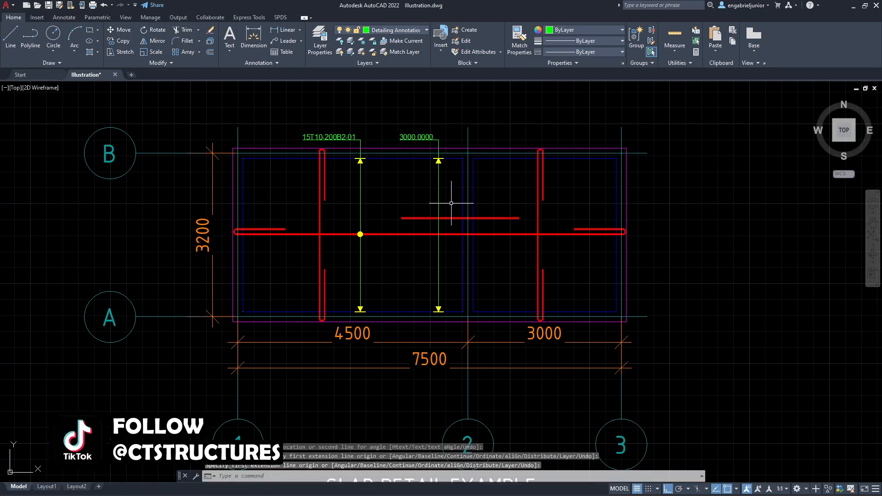
# - Copy the callout mark from the long horizontal bar to where the new vertical dimension line crosses the short horizontal bar over grid 2
pyautogui.click(360, 234)
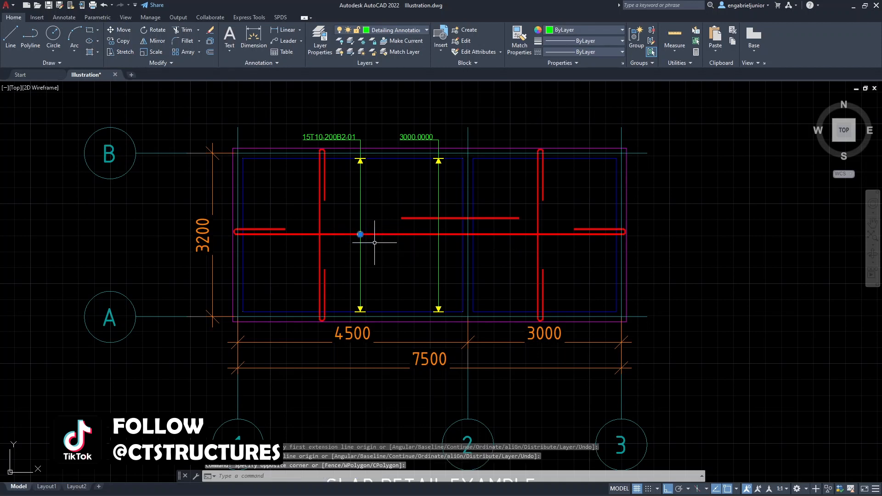
pyautogui.press('Return')
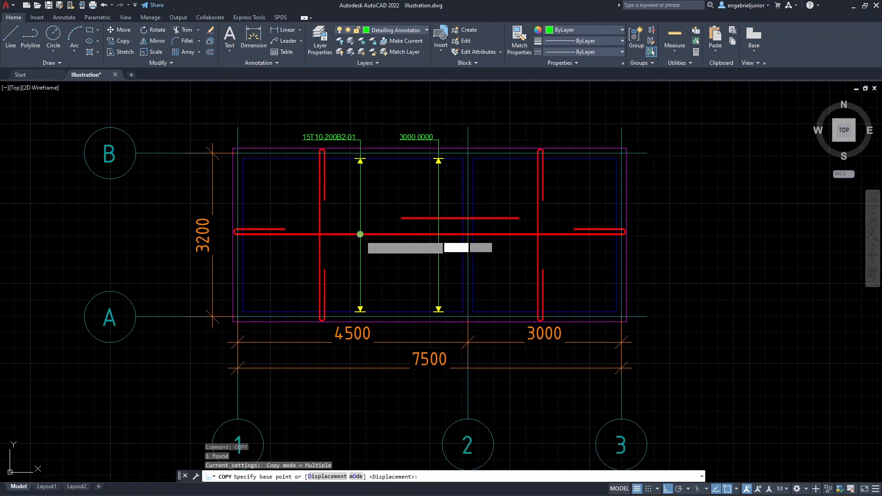
pyautogui.click(361, 235)
pyautogui.click(441, 216)
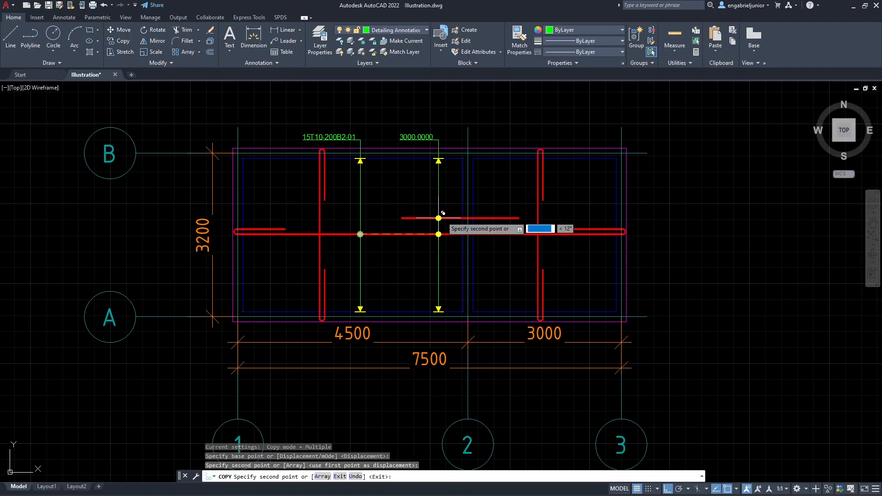
pyautogui.press('Escape')
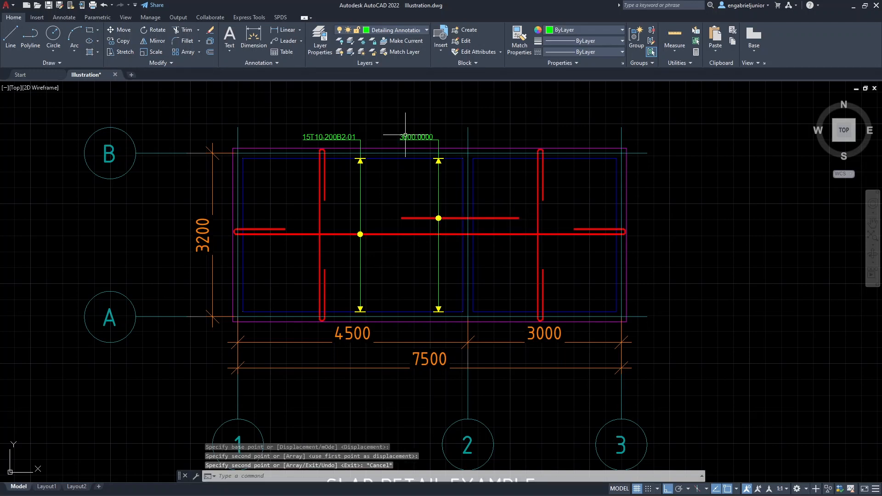
# - Copy the callout text 15T10-200B2-01 over the text of the new vertical dimension near grid 2
pyautogui.click(340, 137)
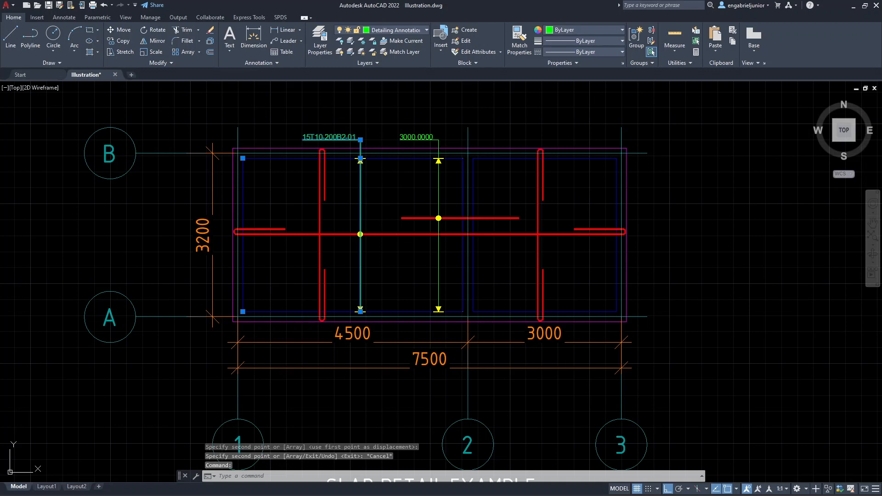
pyautogui.doubleClick(339, 136)
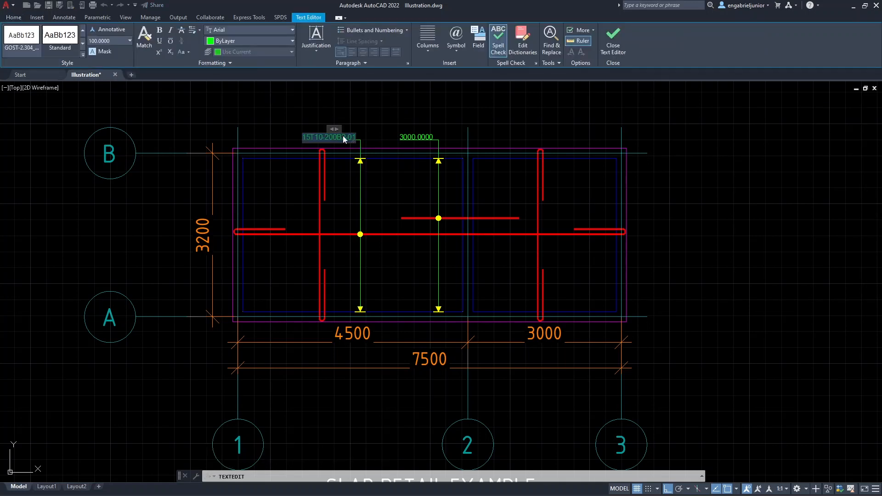
pyautogui.click(429, 140)
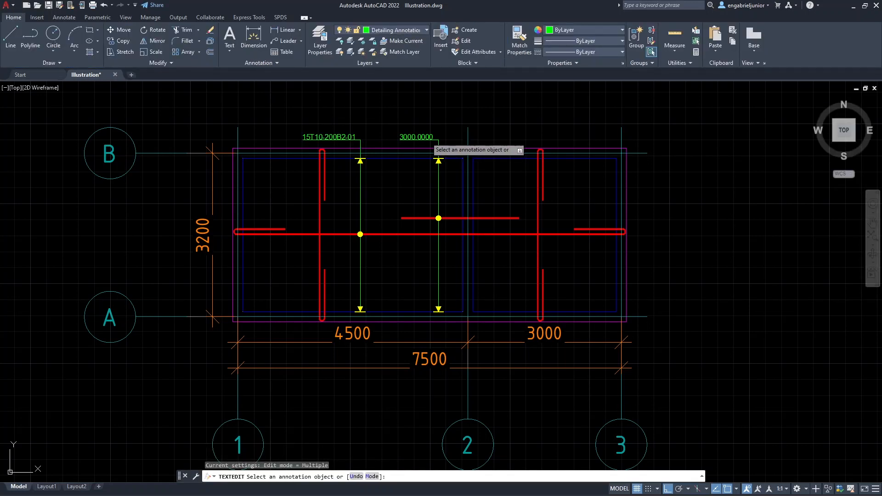
pyautogui.click(427, 139)
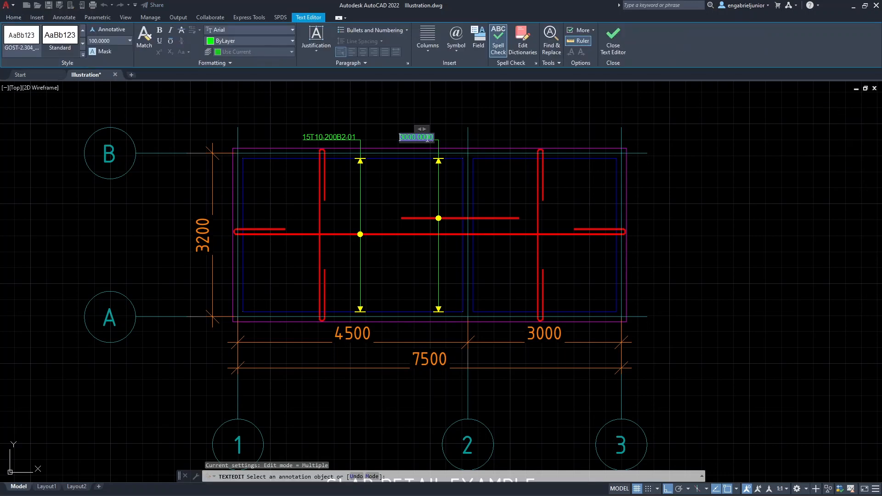
pyautogui.click(430, 103)
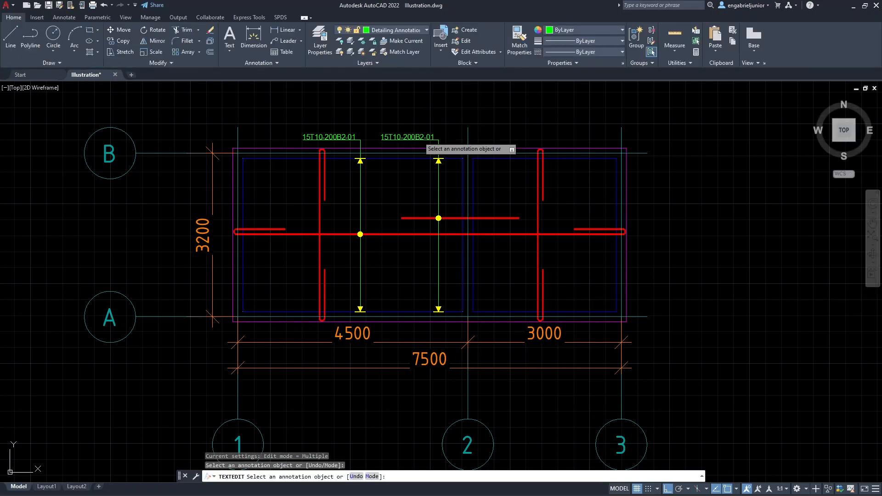
# - Edit the callout near grid 2 to read 15T10-200T2-02
pyautogui.click(421, 137)
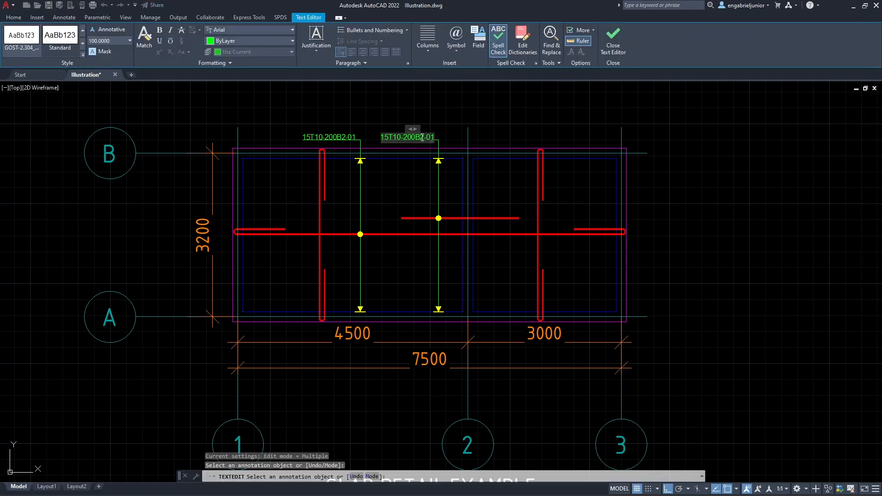
pyautogui.press('BackSpace')
pyautogui.write('T')
pyautogui.click(448, 116)
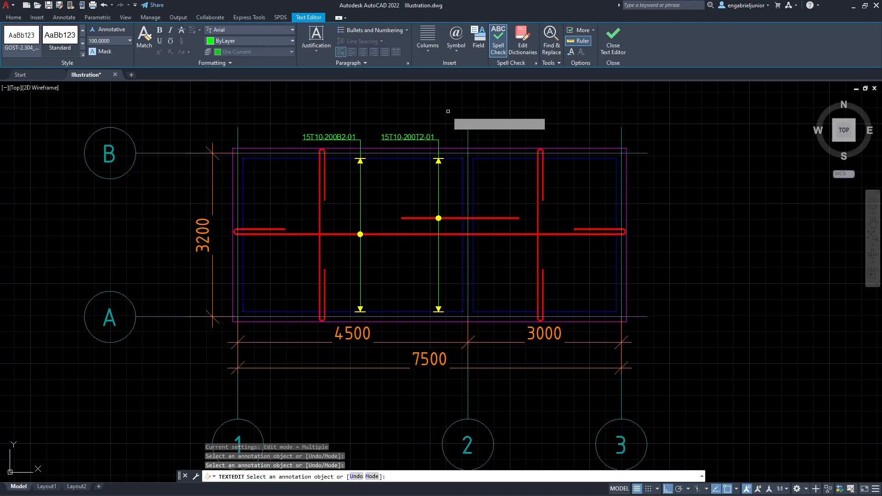
pyautogui.click(431, 137)
pyautogui.press('BackSpace')
pyautogui.write('2')
pyautogui.click(496, 105)
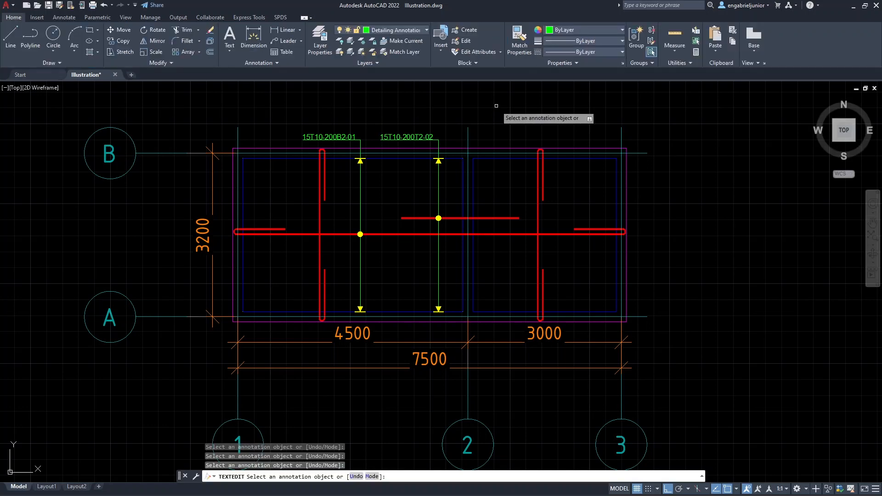
pyautogui.press('Escape')
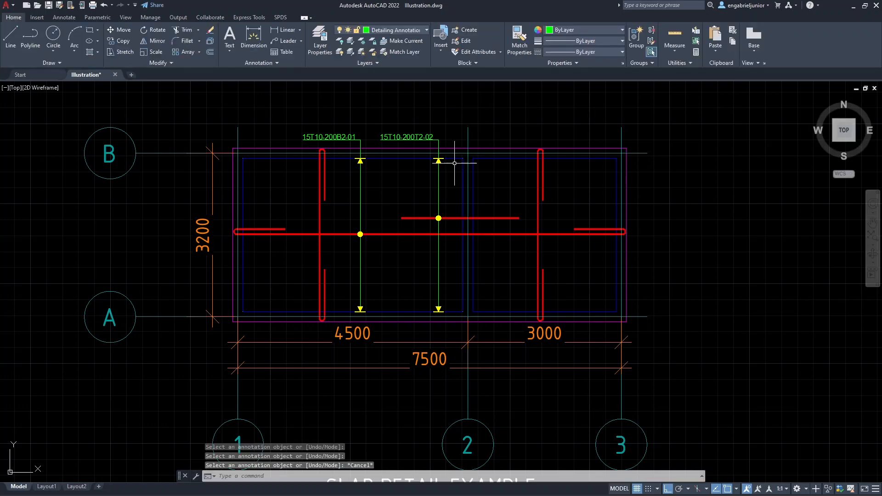
# - Dimension the horizontal span between the inner beam edges in bay 1-2, placing it below the long horizontal bar with its text near the vertical bar
pyautogui.scroll(-2, 462, 186)
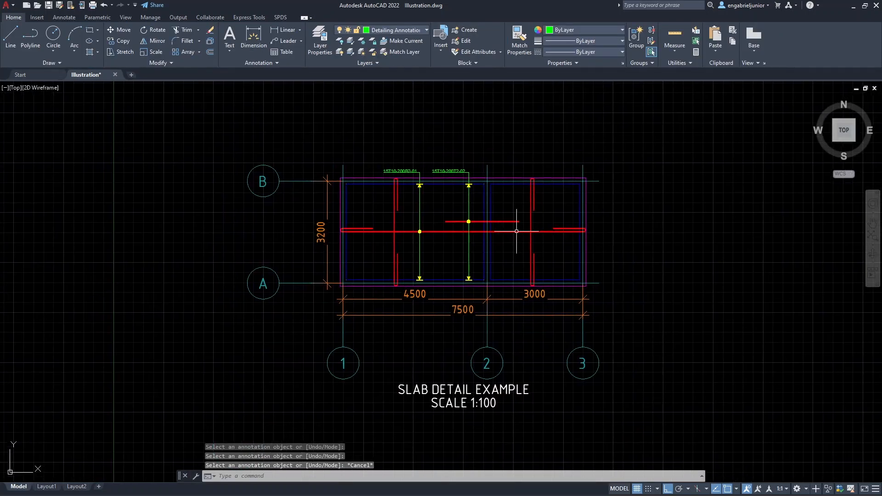
pyautogui.scroll(2, 441, 261)
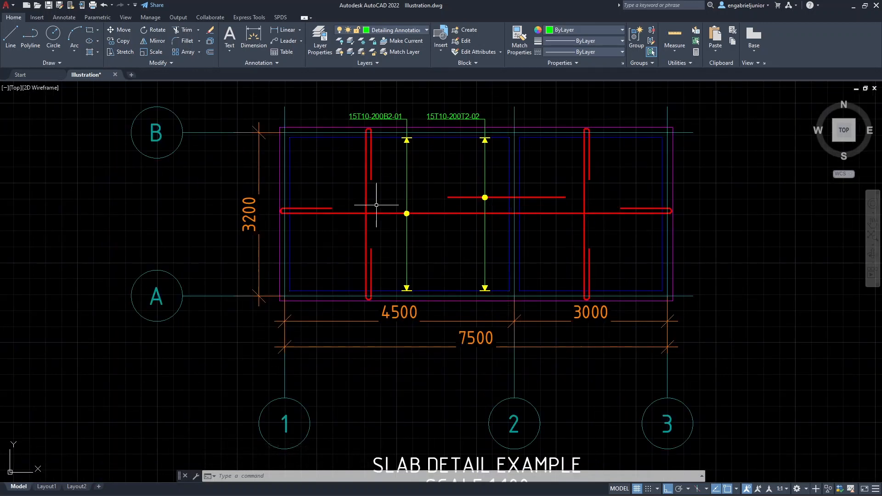
pyautogui.click(253, 38)
pyautogui.click(290, 291)
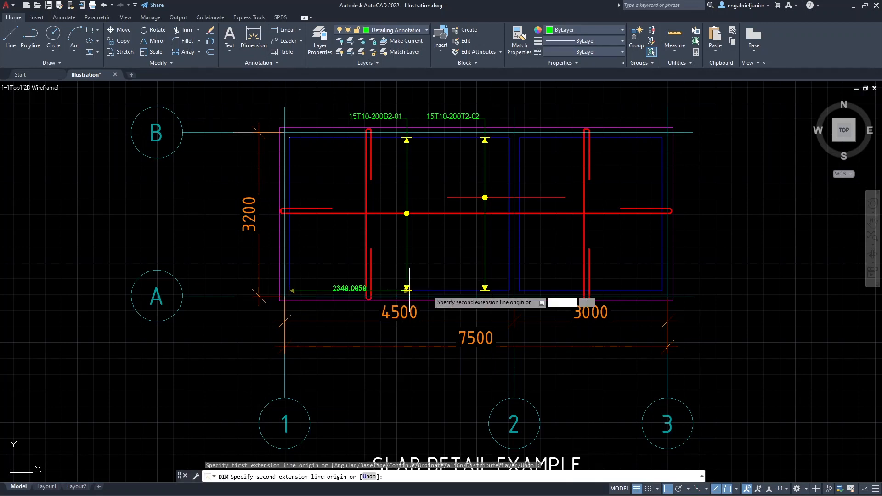
pyautogui.click(508, 290)
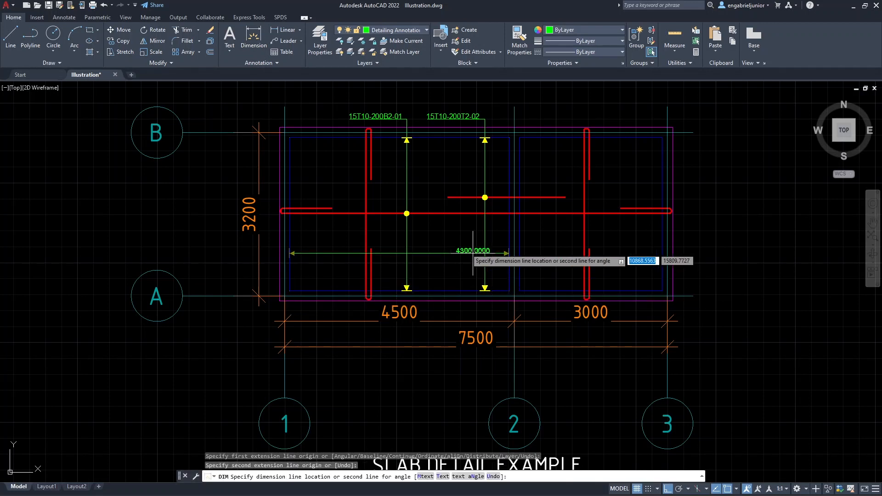
pyautogui.click(347, 237)
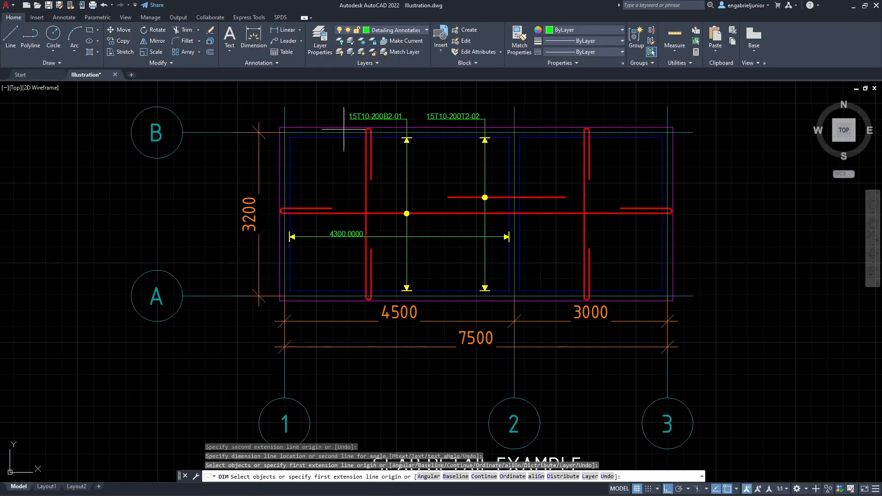
# - Dimension the horizontal span between the inner beam edges in bay 2-3, aligned with the horizontal dimension of bay 1-2
pyautogui.click(519, 290)
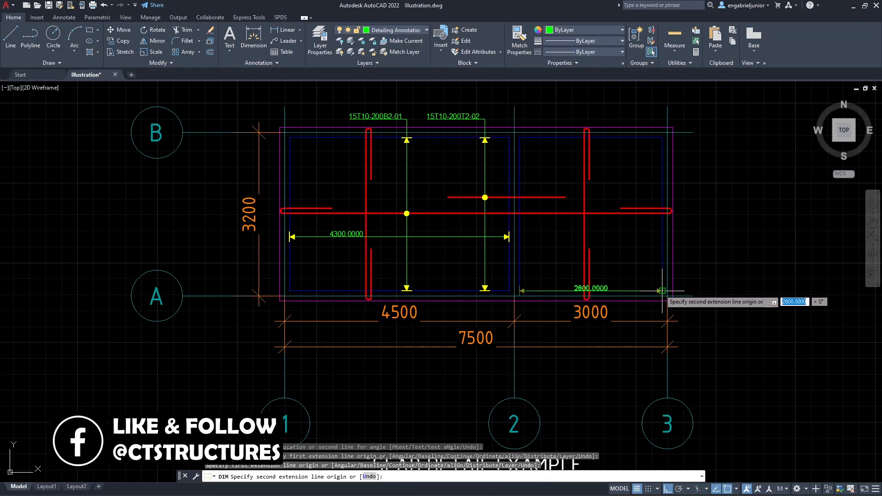
pyautogui.click(662, 291)
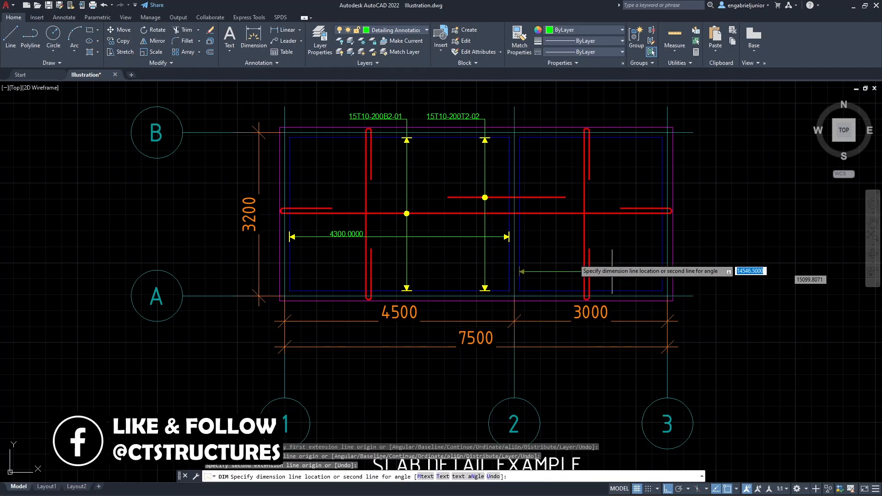
pyautogui.click(509, 237)
pyautogui.press('Escape')
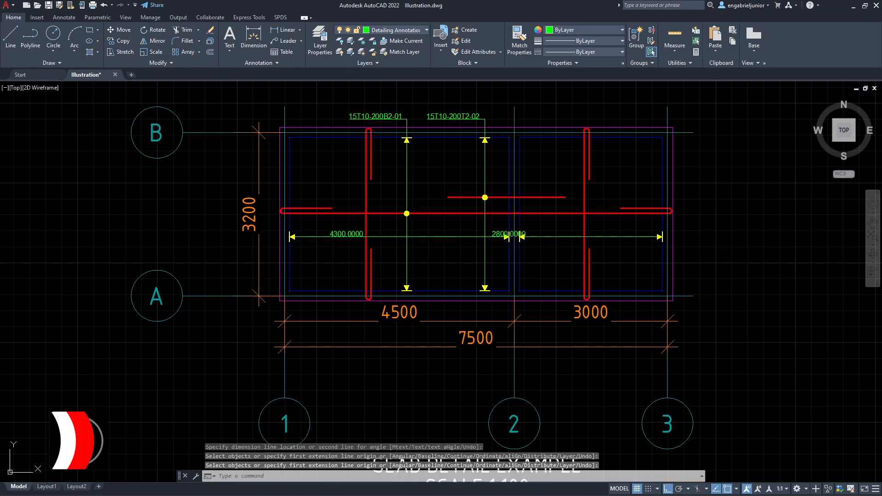
# - Move the text of the bay 2-3 horizontal dimension inside its span, beside the vertical reinforcement bar
pyautogui.click(540, 238)
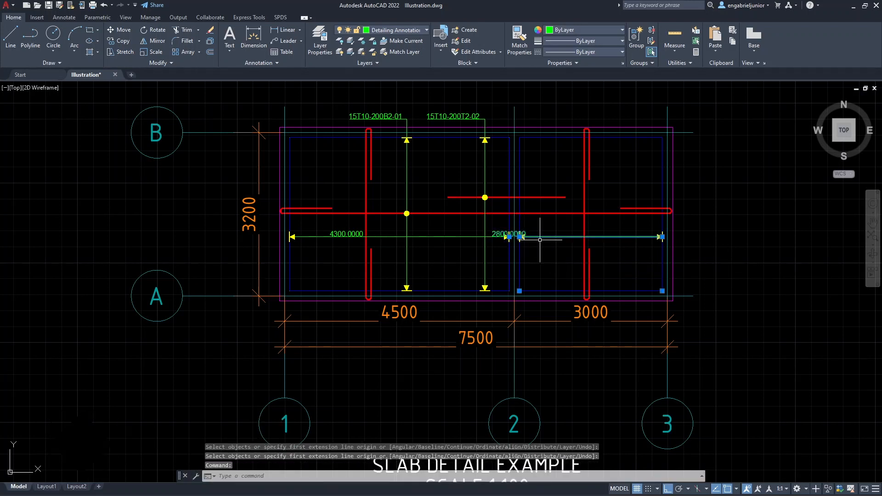
pyautogui.click(509, 237)
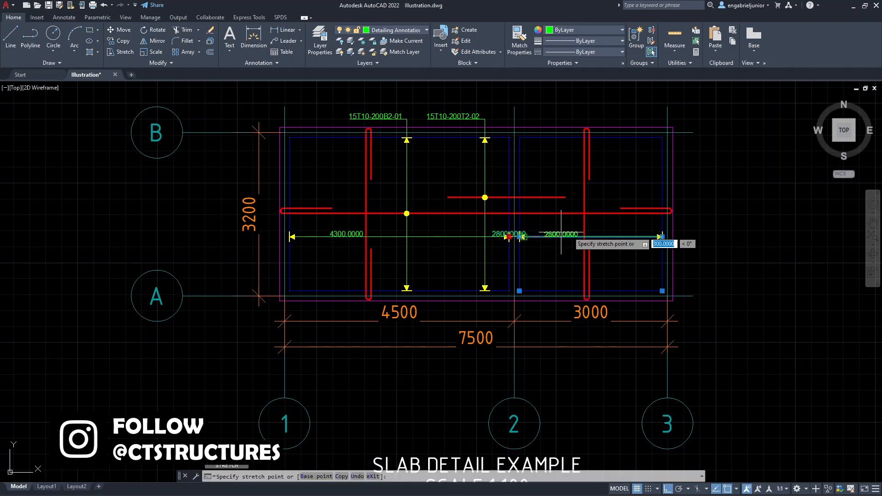
pyautogui.click(604, 233)
pyautogui.press('Escape')
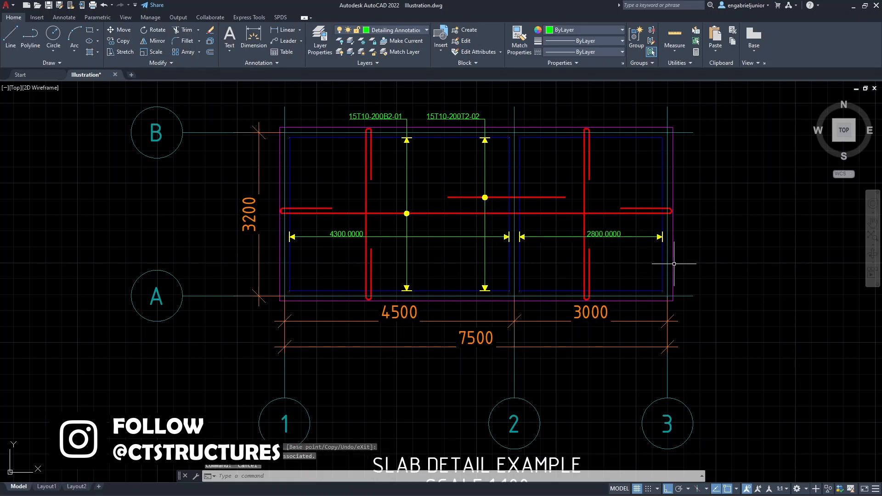
# - Continue the bay 2-3 horizontal dimension from the inner beam edge to the outer slab edge beyond grid 3
pyautogui.moveTo(672, 255); pyautogui.dragTo(595, 255, button='middle')
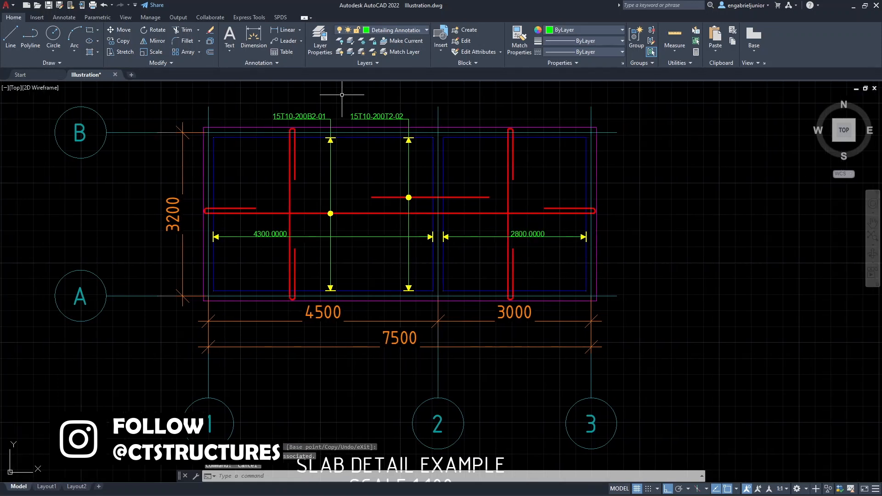
pyautogui.click(75, 18)
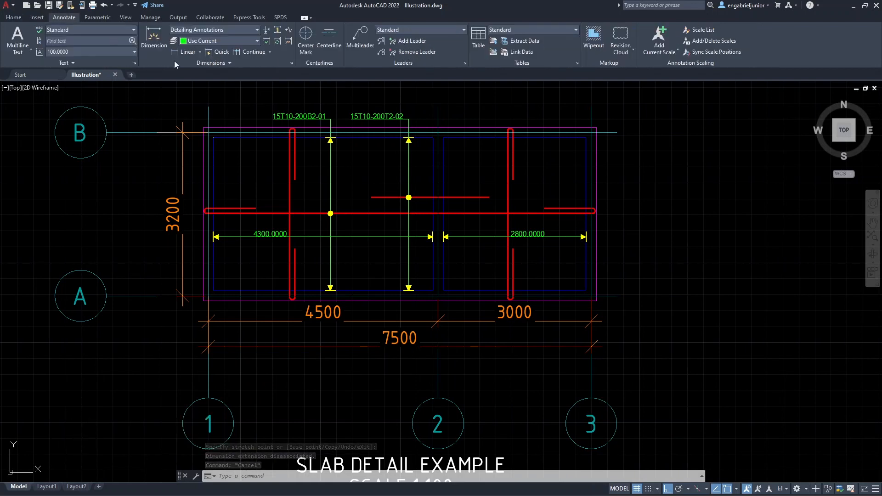
pyautogui.click(251, 52)
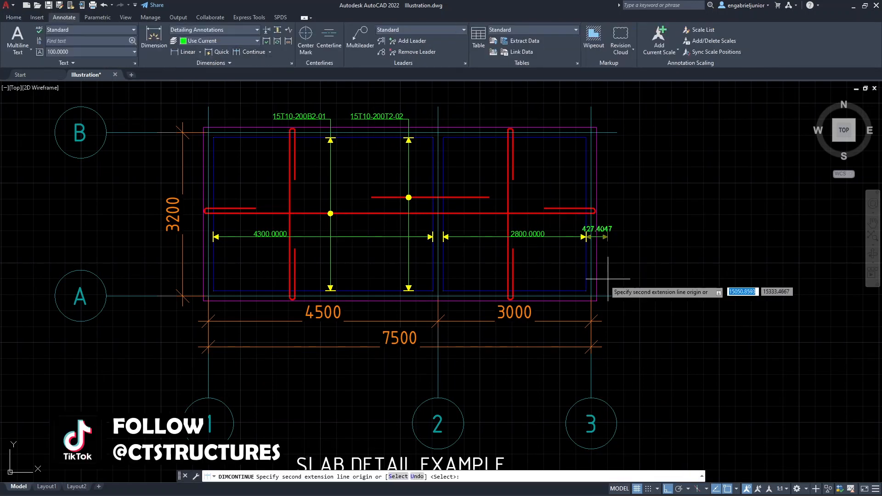
pyautogui.click(596, 301)
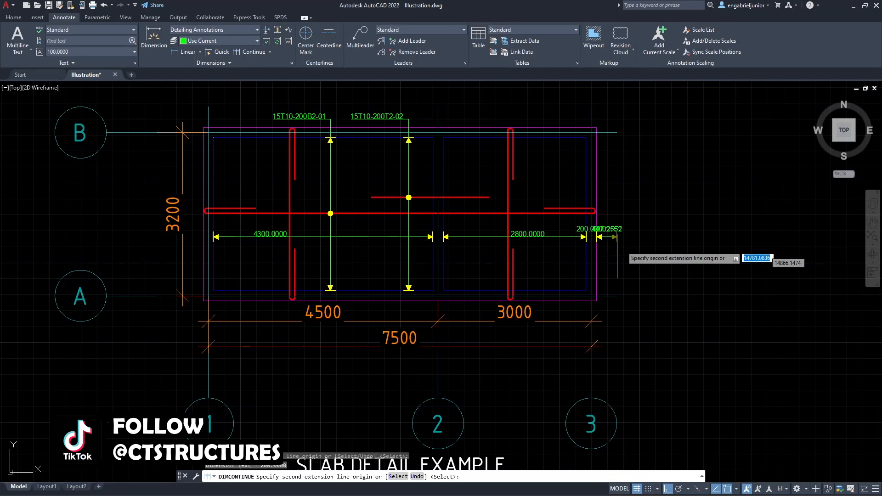
pyautogui.press('Escape')
# - Move the text of the short dimension at grid 3 down onto its dimension line and out beyond the slab edge
pyautogui.scroll(5, 593, 228)
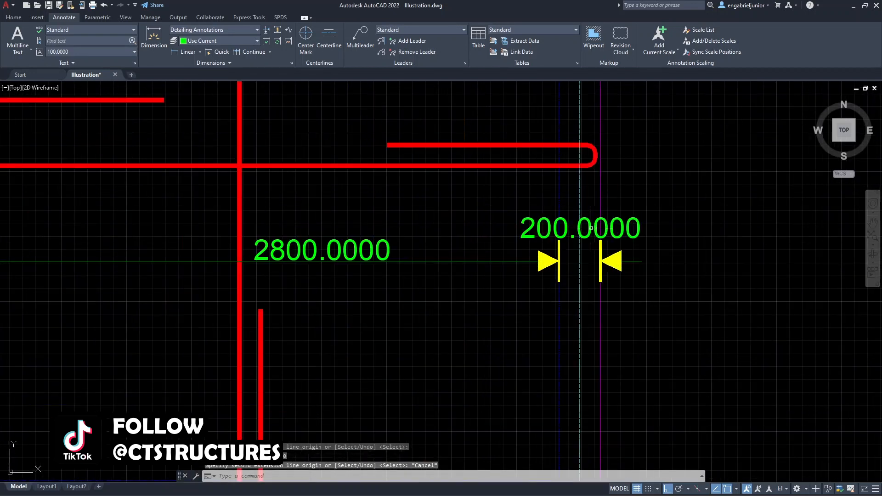
pyautogui.click(580, 228)
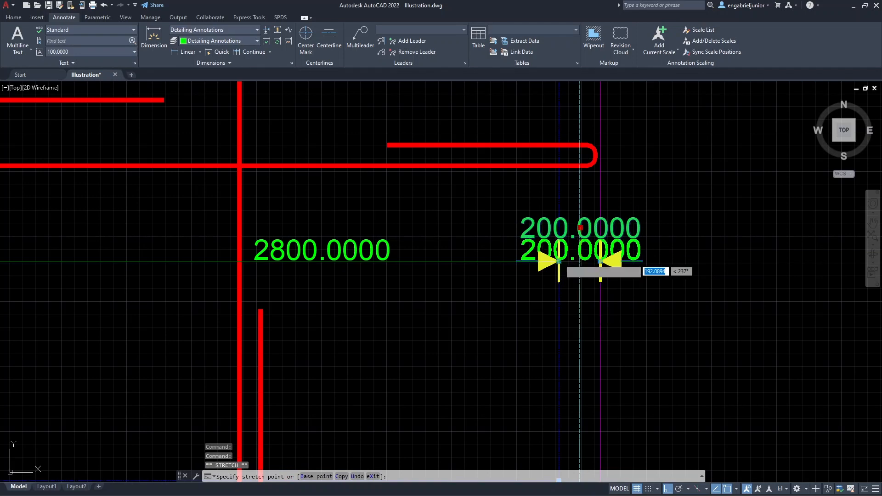
pyautogui.click(580, 260)
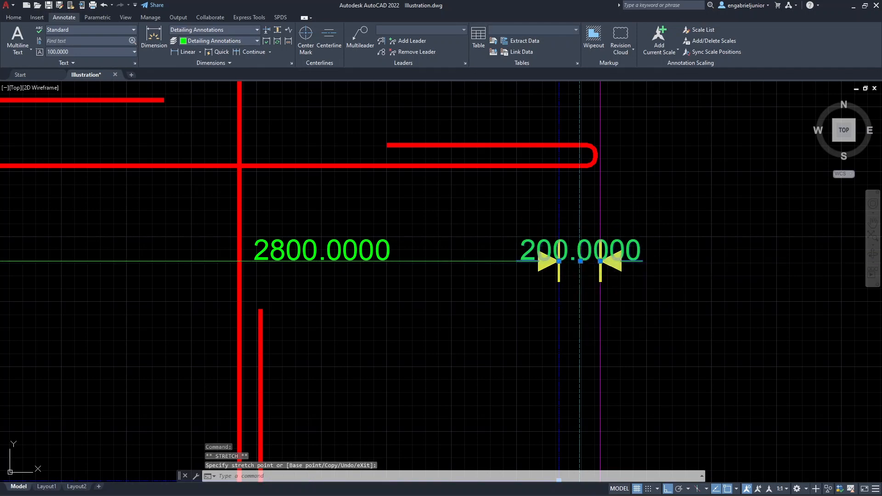
pyautogui.press('Escape')
pyautogui.click(585, 255)
pyautogui.click(574, 266)
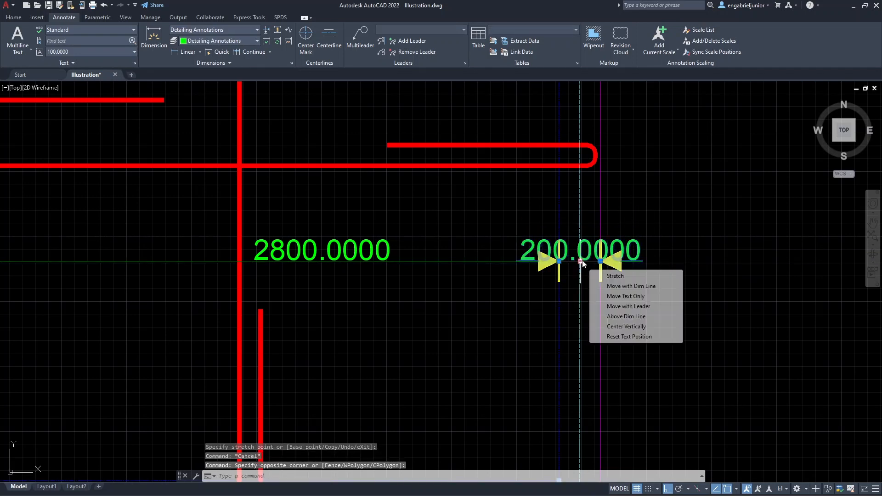
pyautogui.click(580, 261)
pyautogui.press('Escape')
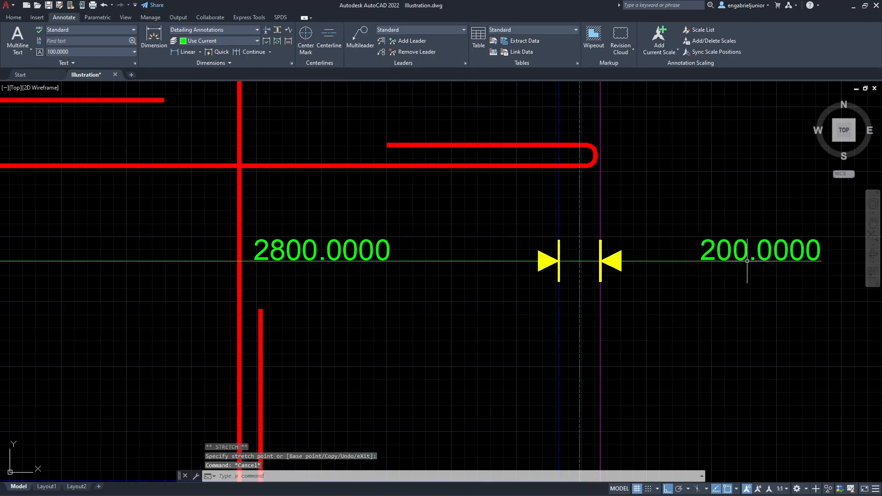
# - Replace the text of the bay 1-2 horizontal dimension with "(22)"
pyautogui.scroll(-5, 616, 282)
pyautogui.moveTo(599, 283); pyautogui.dragTo(689, 273, button='middle')
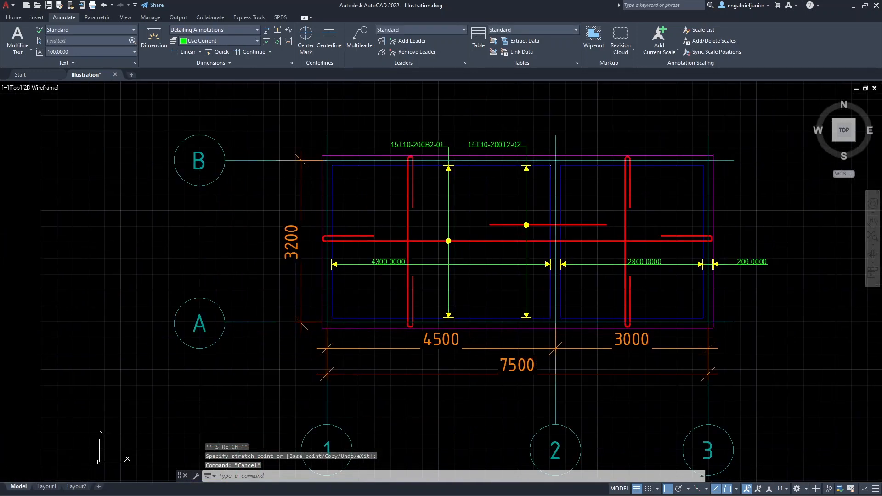
pyautogui.scroll(2, 377, 260)
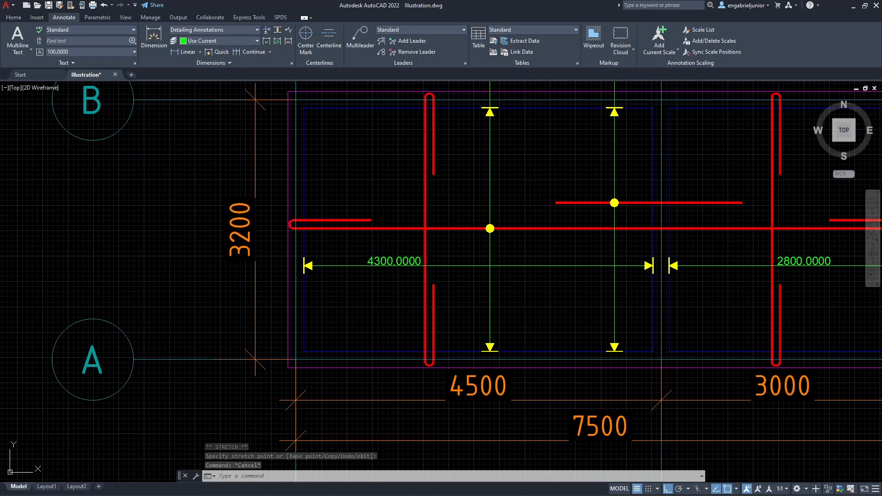
pyautogui.click(388, 261)
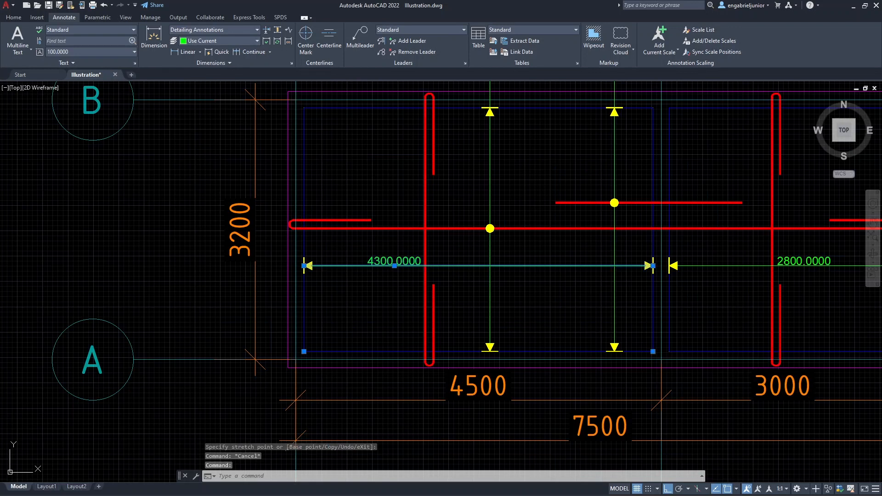
pyautogui.doubleClick(389, 261)
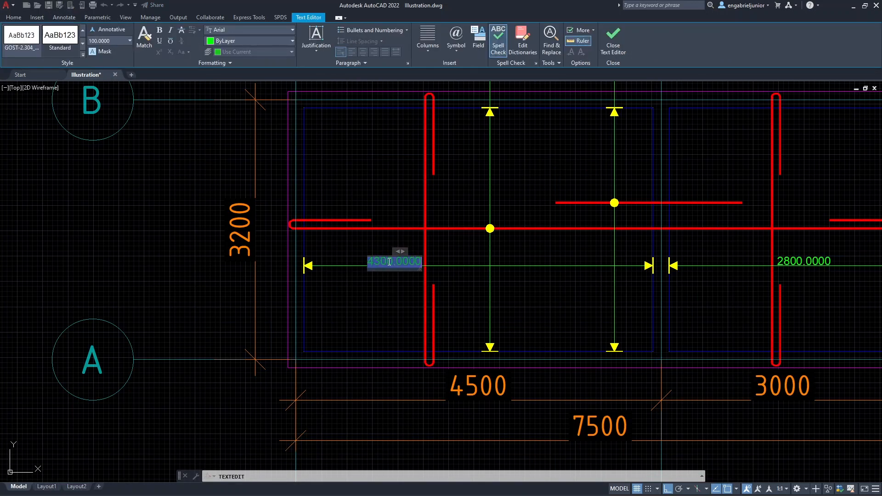
pyautogui.write('(22')
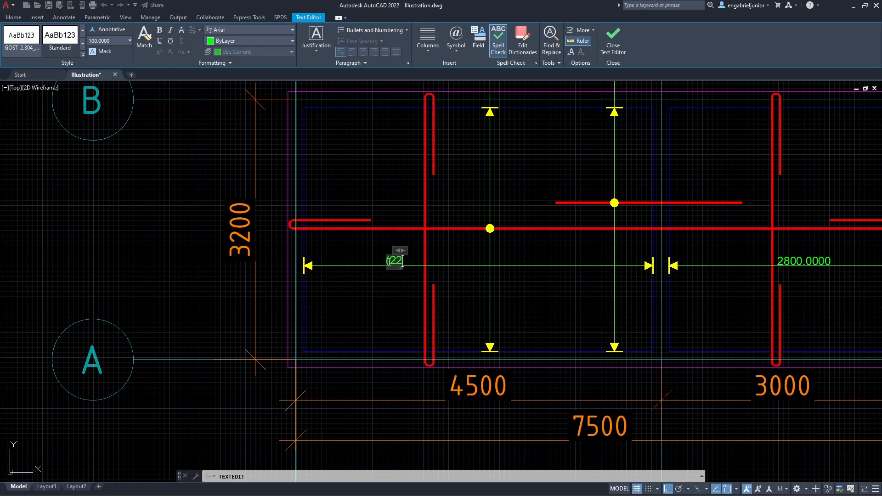
pyautogui.write(')')
pyautogui.click(394, 290)
pyautogui.press('Escape')
# - Try to move the "(22)" text along its dimension line to the other side of the vertical bar
pyautogui.scroll(5, 401, 256)
pyautogui.click(391, 260)
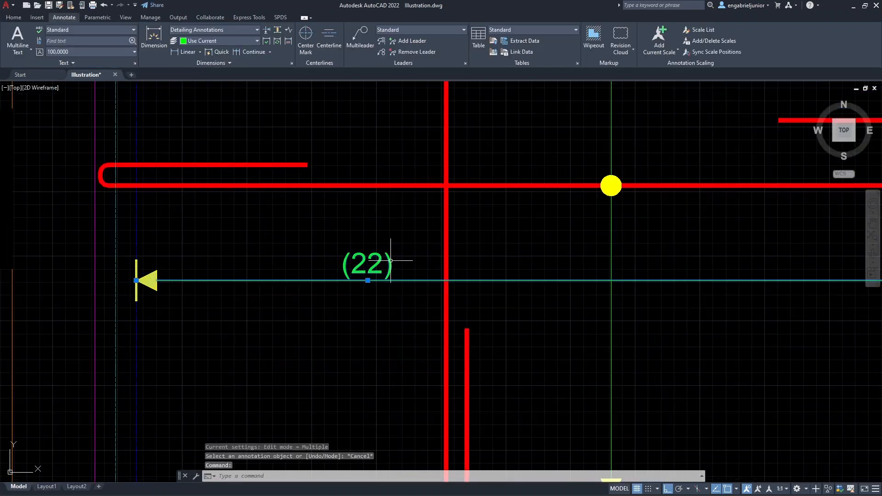
pyautogui.click(368, 280)
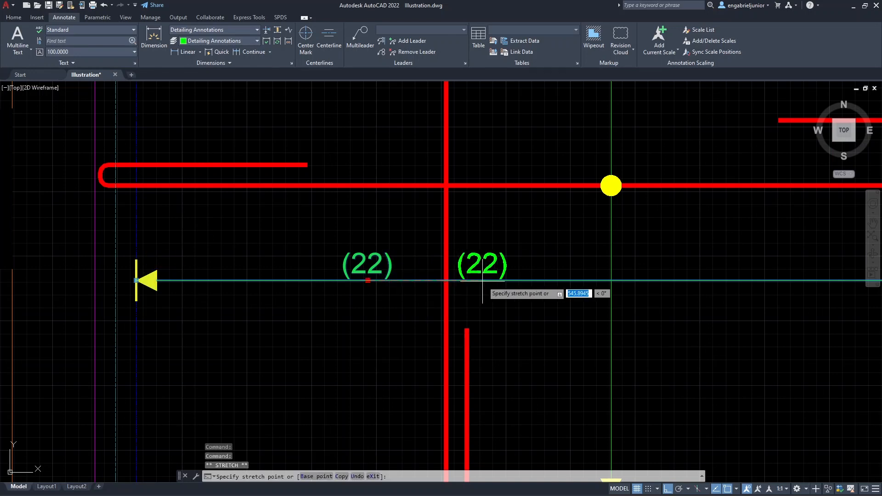
pyautogui.click(493, 280)
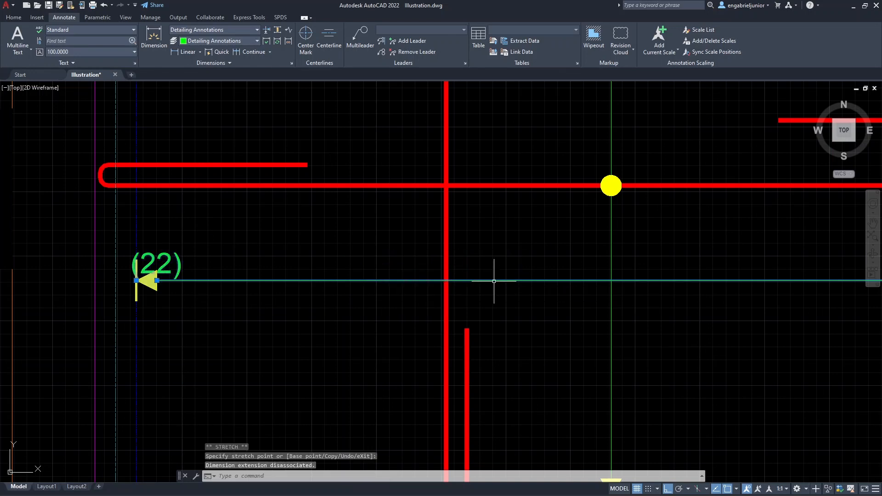
pyautogui.scroll(-6, 494, 281)
pyautogui.scroll(4, 492, 281)
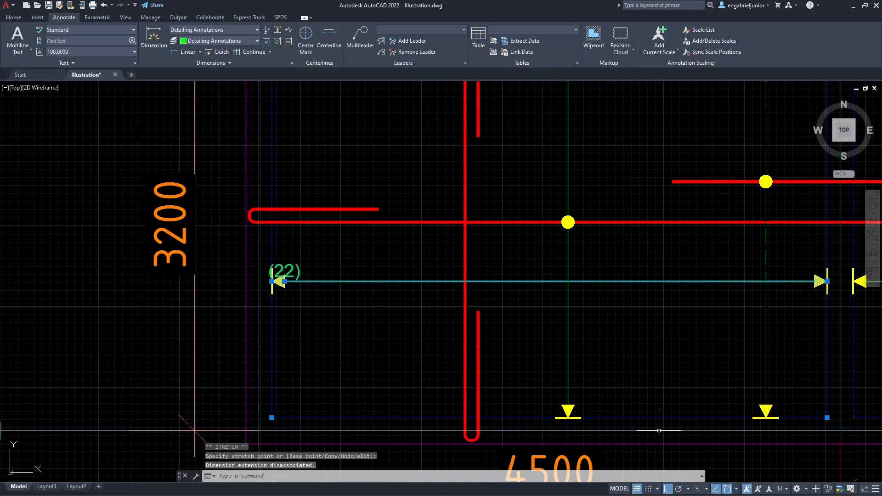
# - Try stretching the bay 1-2 dimension with object snap off, and undo back to before the "(22)" text was moved
pyautogui.click(727, 489)
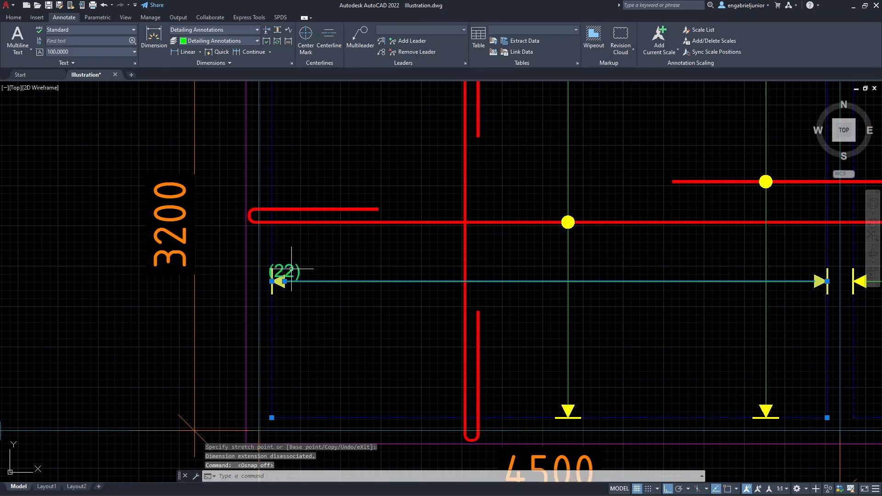
pyautogui.press('Escape')
pyautogui.click(297, 272)
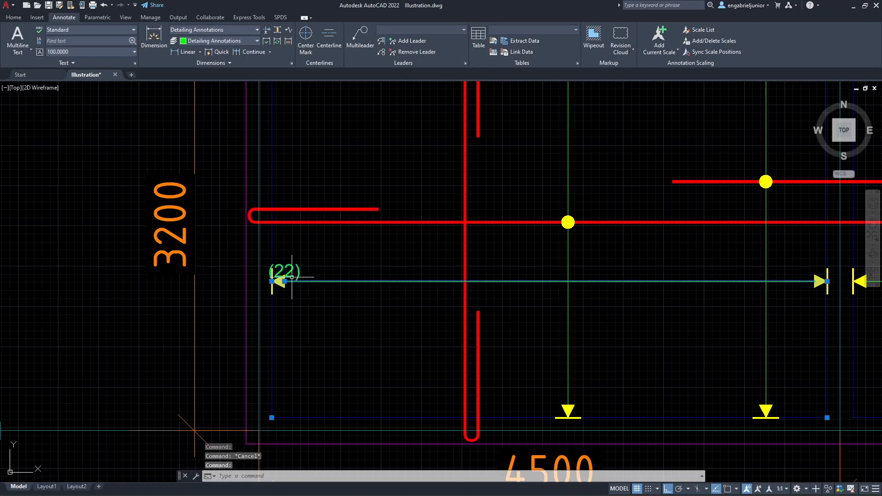
pyautogui.click(272, 281)
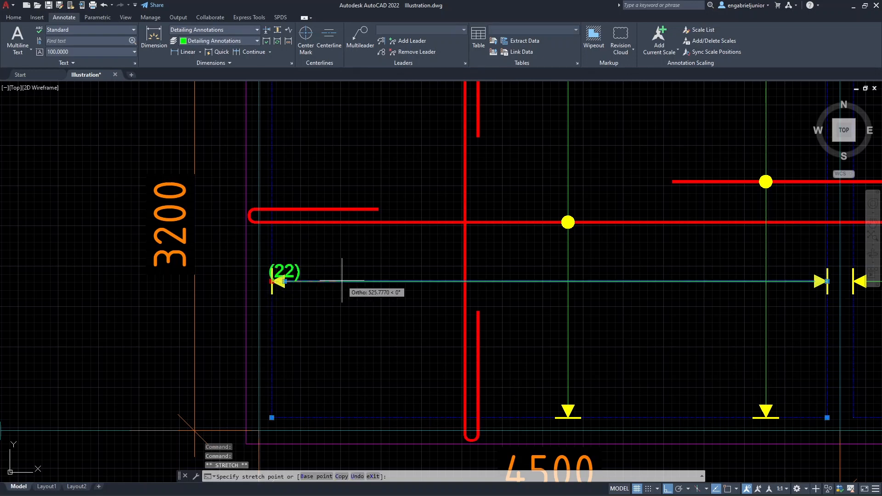
pyautogui.press('Escape')
pyautogui.hotkey('ctrl', 'z')
pyautogui.hotkey('ctrl', 'z')
pyautogui.hotkey('ctrl', 'z')
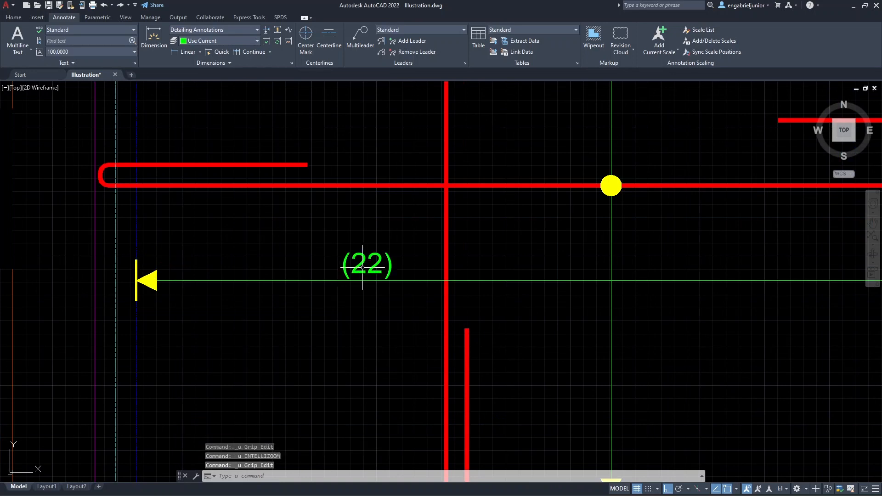
# - Turn off object snap and move the "(22)" text along its dimension line to just past the vertical bar in bay 1-2
pyautogui.click(363, 267)
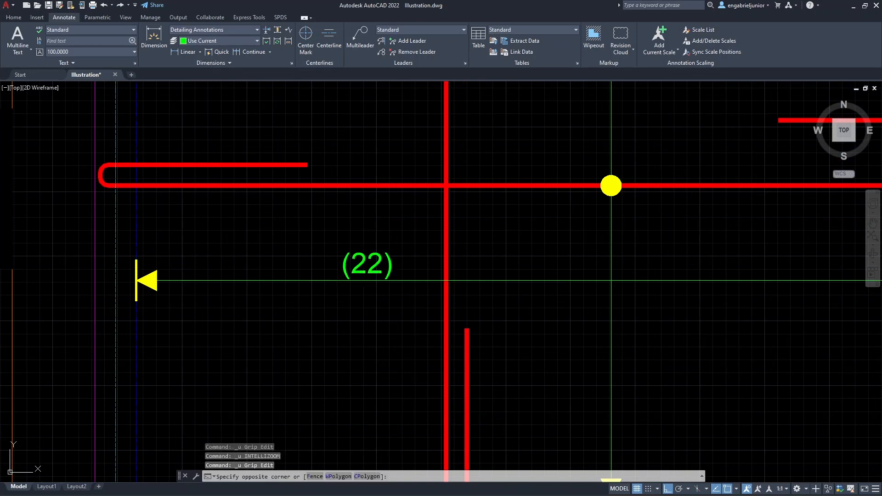
pyautogui.press('Escape')
pyautogui.click(391, 269)
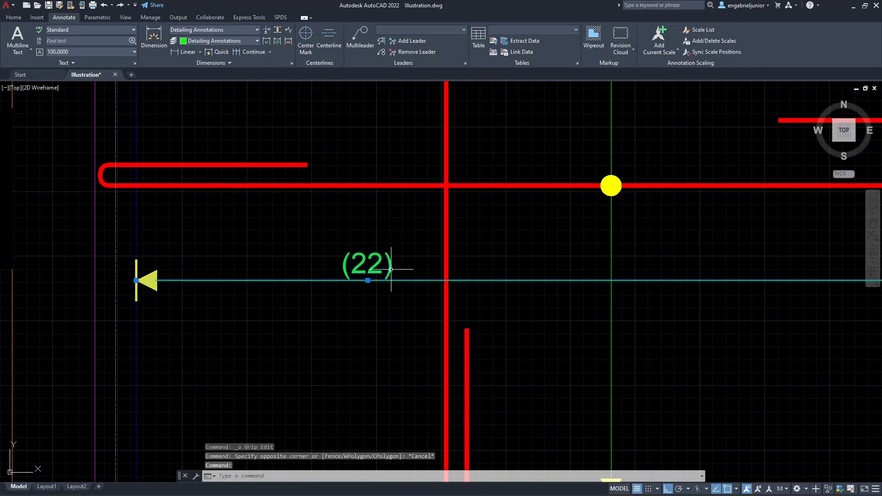
pyautogui.click(730, 490)
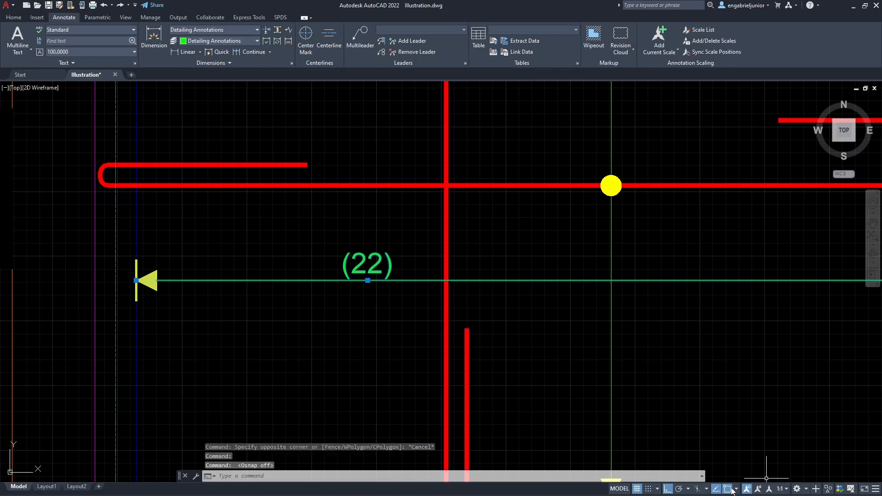
pyautogui.click(368, 280)
pyautogui.click(480, 280)
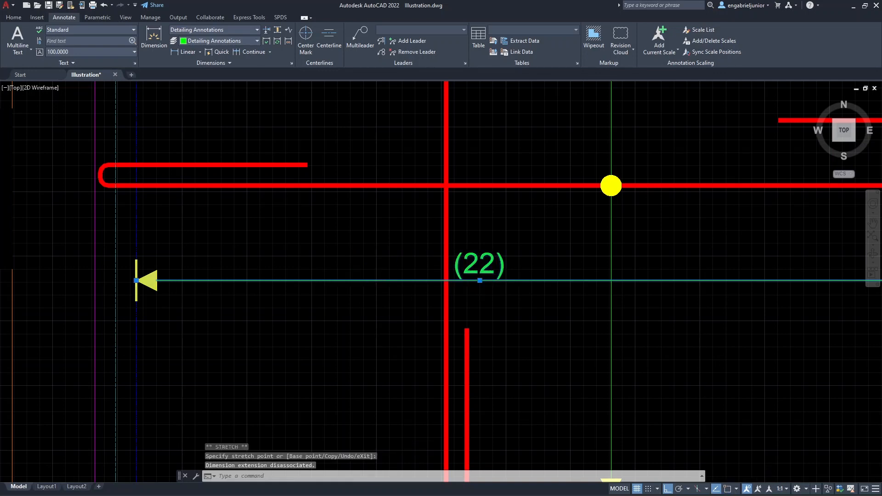
pyautogui.scroll(-6, 414, 273)
pyautogui.press('Escape')
# - Replace the text of the bay 2-3 horizontal dimension with "(14)"
pyautogui.scroll(6, 627, 278)
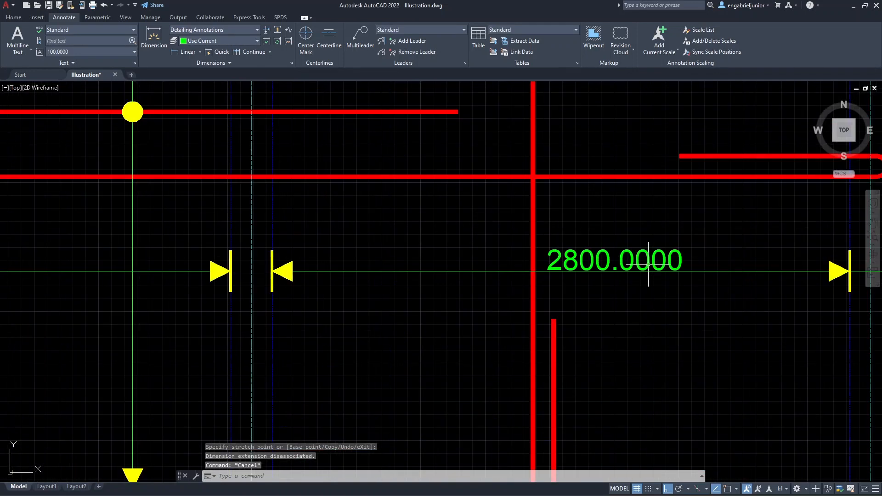
pyautogui.click(648, 264)
pyautogui.doubleClick(648, 264)
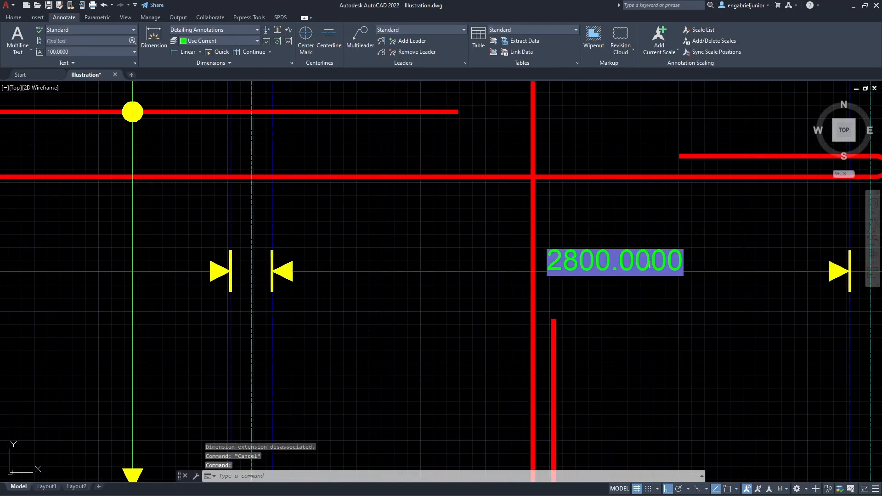
pyautogui.write('14')
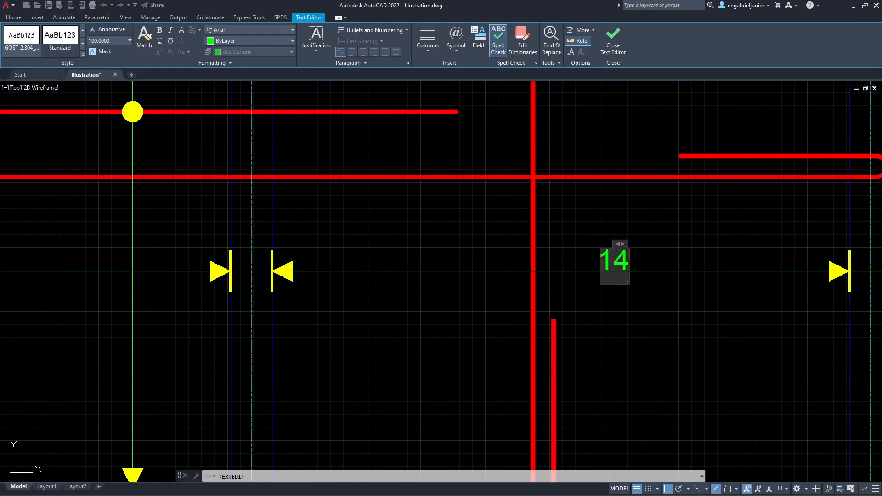
pyautogui.press('BackSpace')
pyautogui.press('BackSpace')
pyautogui.write('(14')
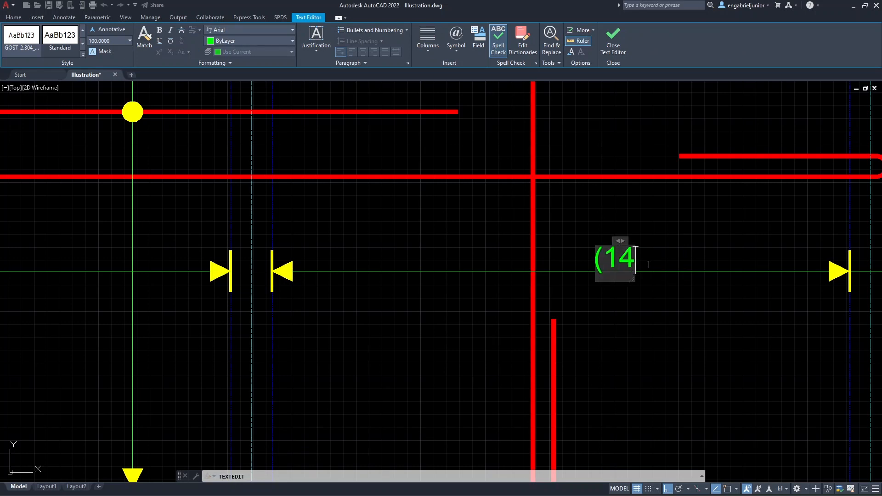
pyautogui.write(')')
pyautogui.click(648, 280)
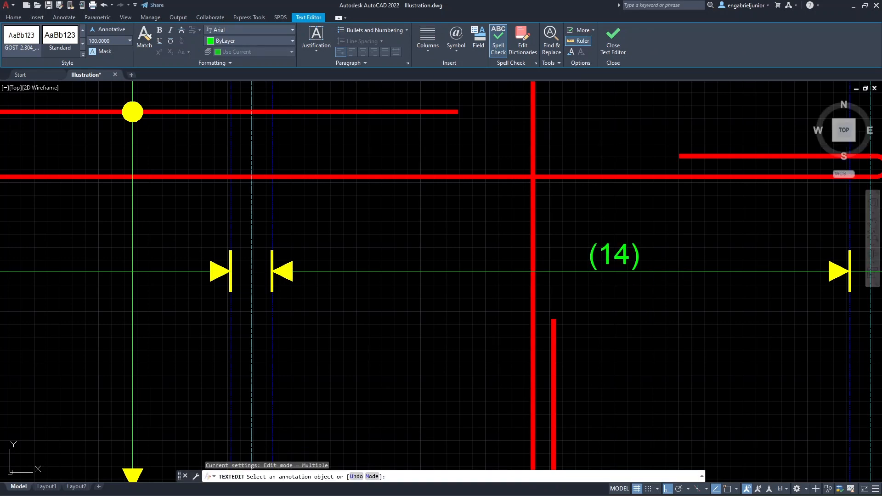
pyautogui.press('Escape')
# - Replace the text of the short dimension beyond grid 3 with the rebar callout "36T10-20B1-03"
pyautogui.scroll(-4, 617, 253)
pyautogui.scroll(-3, 729, 252)
pyautogui.moveTo(729, 252); pyautogui.dragTo(656, 253, button='middle')
pyautogui.scroll(5, 656, 253)
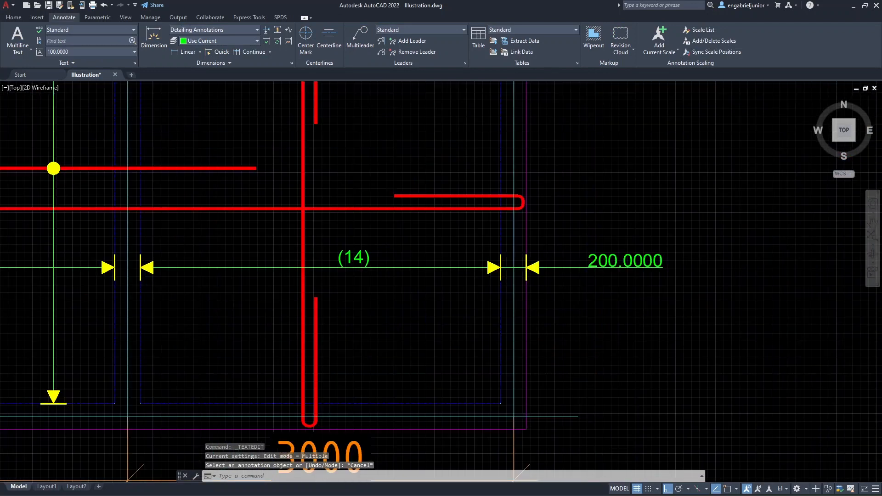
pyautogui.click(617, 261)
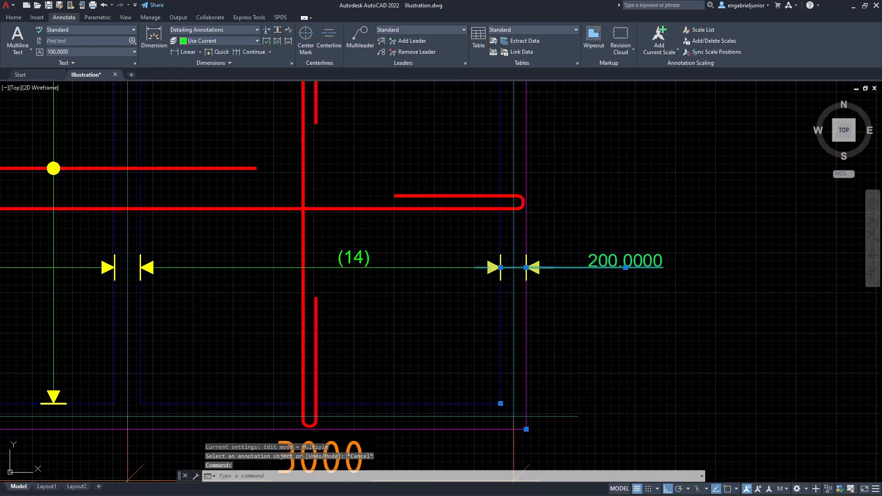
pyautogui.doubleClick(618, 261)
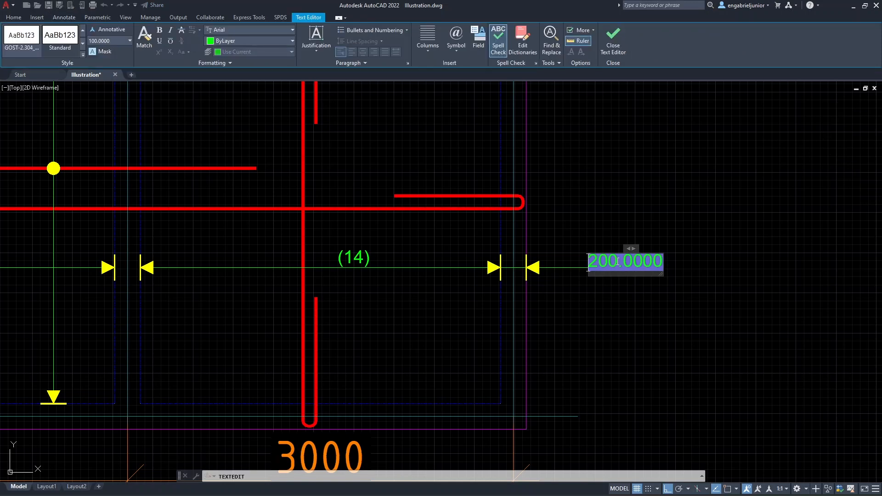
pyautogui.write('36T')
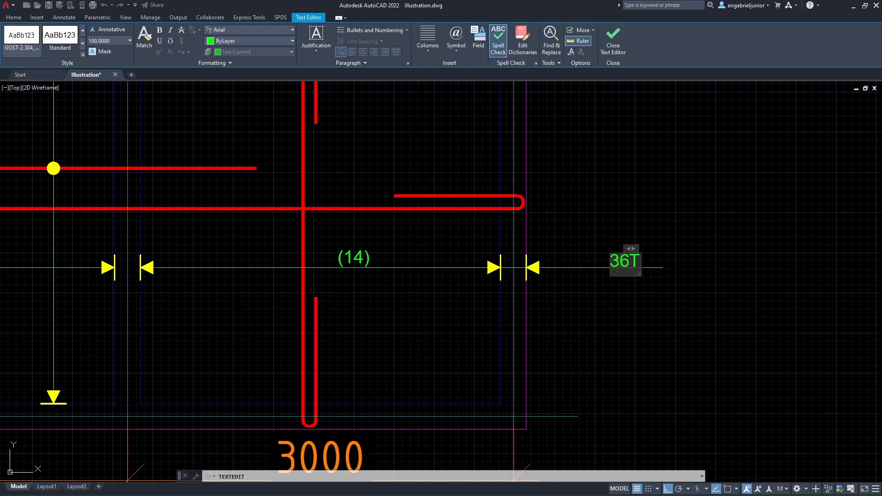
pyautogui.write('10-20B1-03')
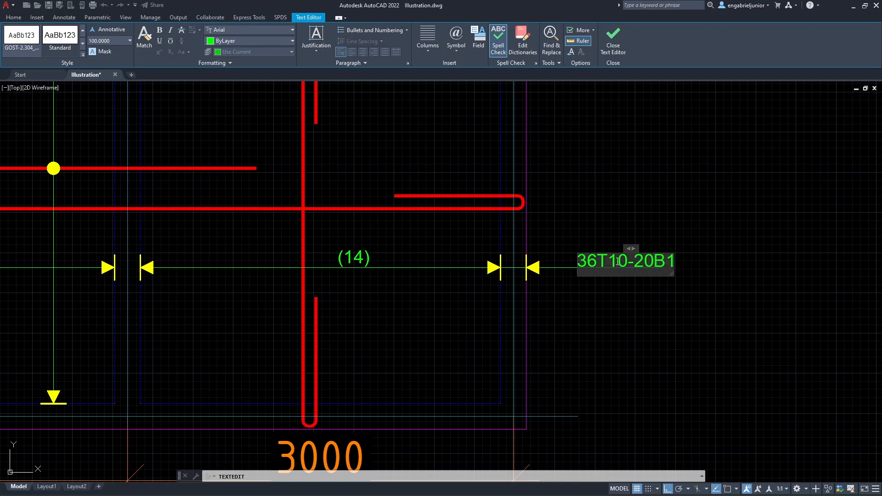
pyautogui.click(691, 211)
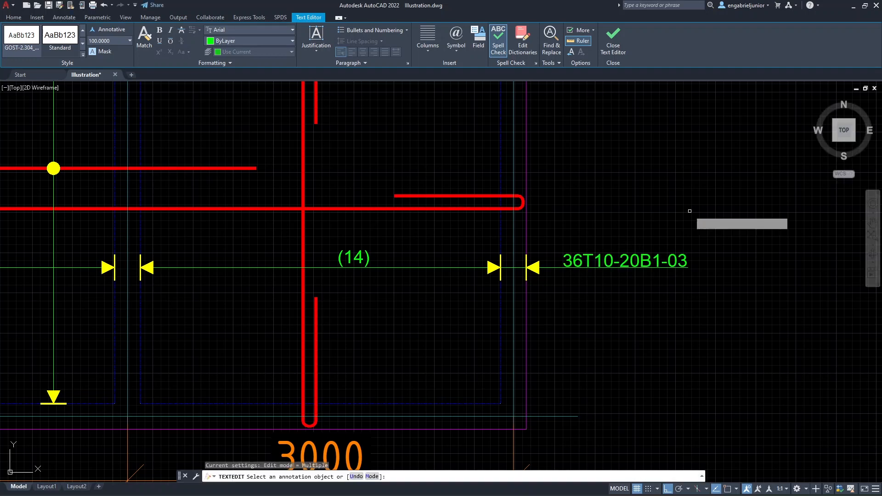
# - Turn on object snap and copy the callout dot to where the horizontal dimension line crosses the vertical bar in bays 1-2 and 2-3
pyautogui.scroll(-4, 582, 275)
pyautogui.moveTo(436, 244); pyautogui.dragTo(588, 235, button='middle')
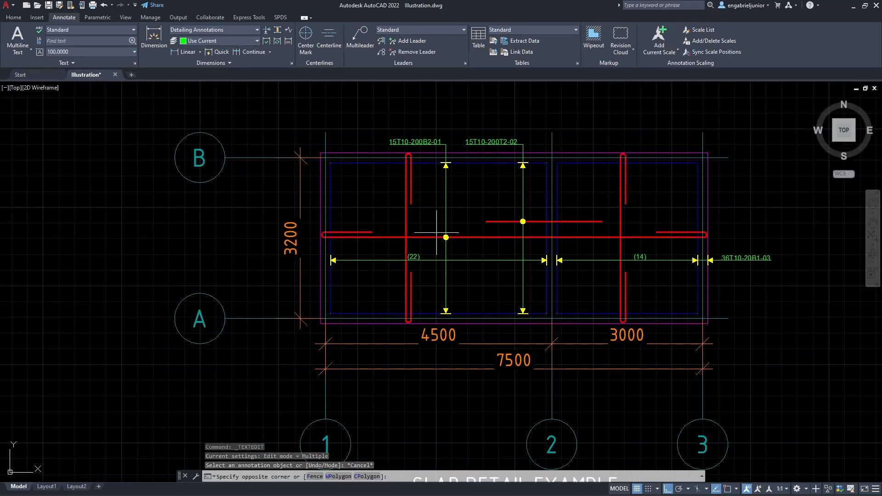
pyautogui.click(458, 246)
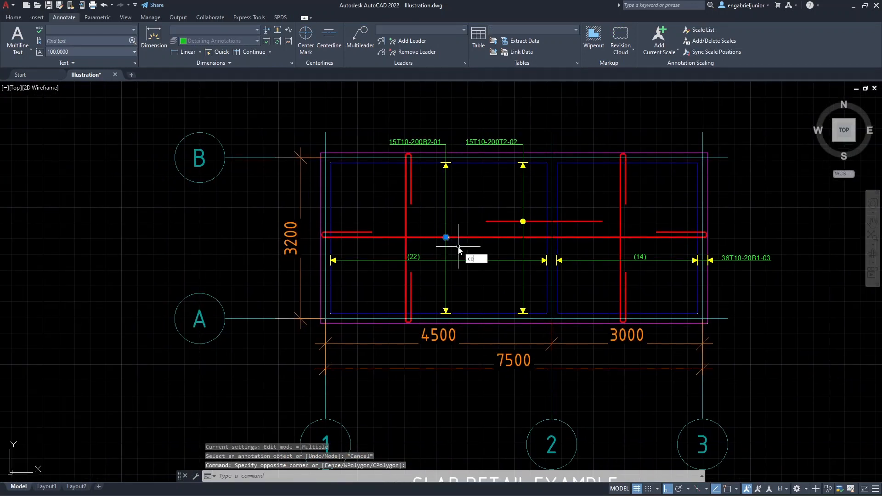
pyautogui.click(458, 246)
pyautogui.write('co')
pyautogui.press('Return')
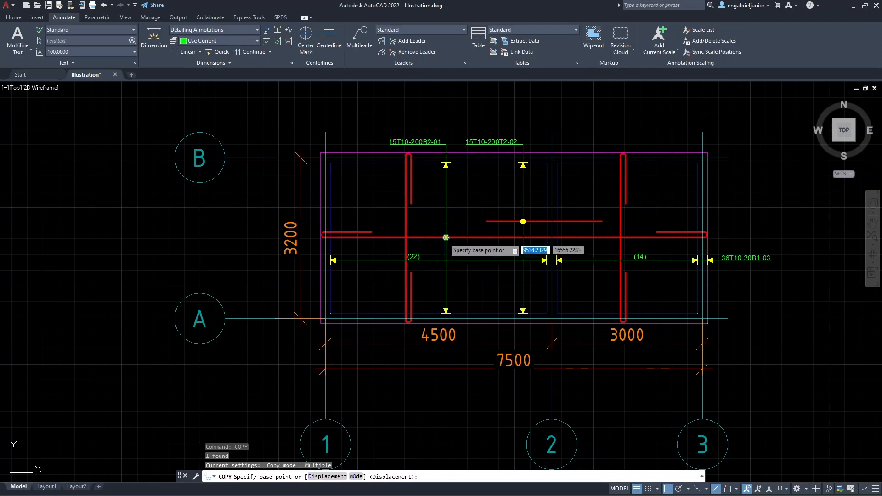
pyautogui.click(727, 489)
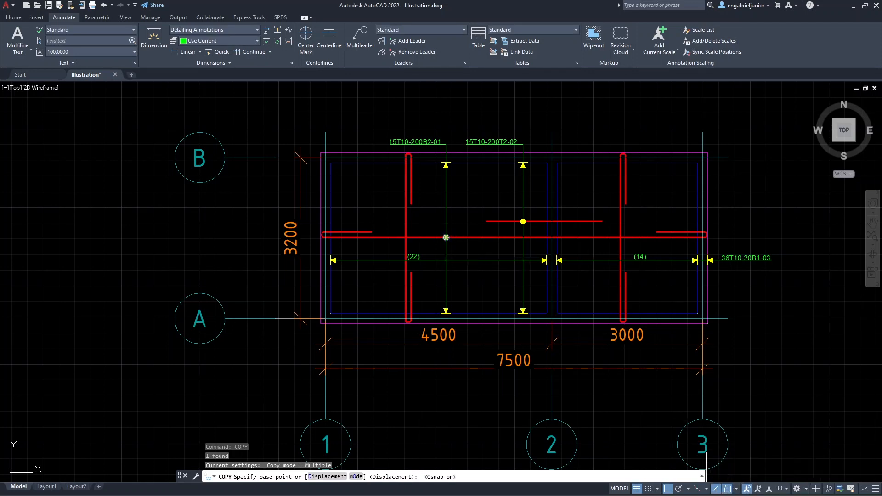
pyautogui.click(446, 238)
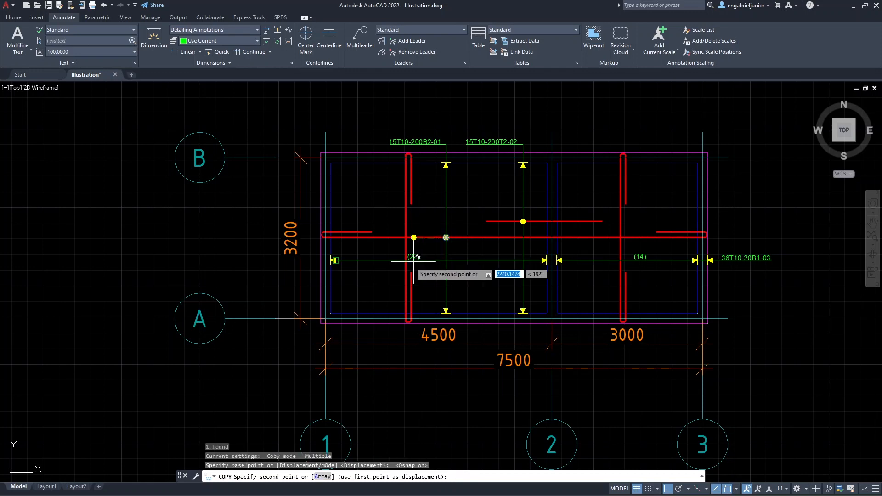
pyautogui.click(406, 260)
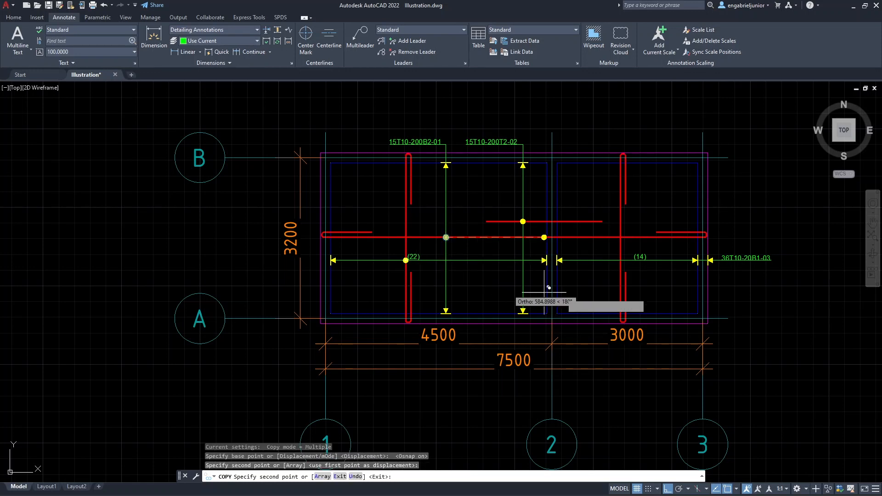
pyautogui.click(620, 260)
pyautogui.press('Escape')
# - Turn off object snap and move the "(14)" text along its dimension line to just past the vertical bar in bay 2-3
pyautogui.scroll(4, 651, 265)
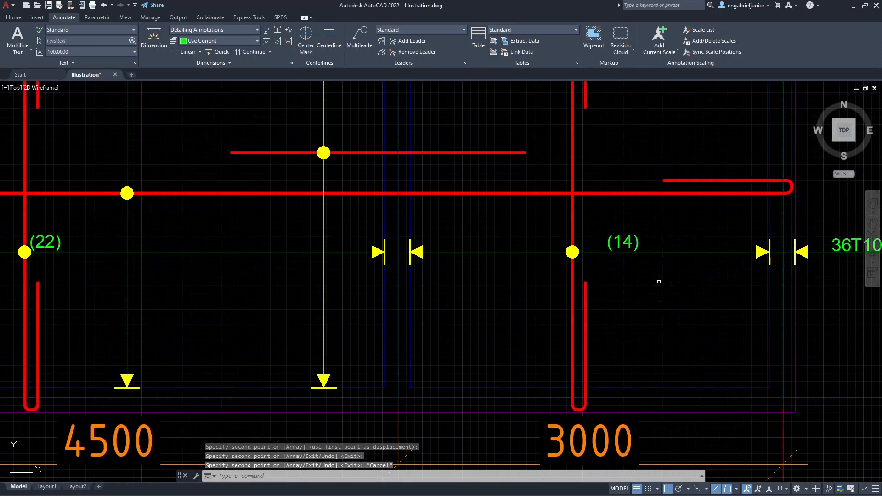
pyautogui.click(728, 489)
pyautogui.click(638, 241)
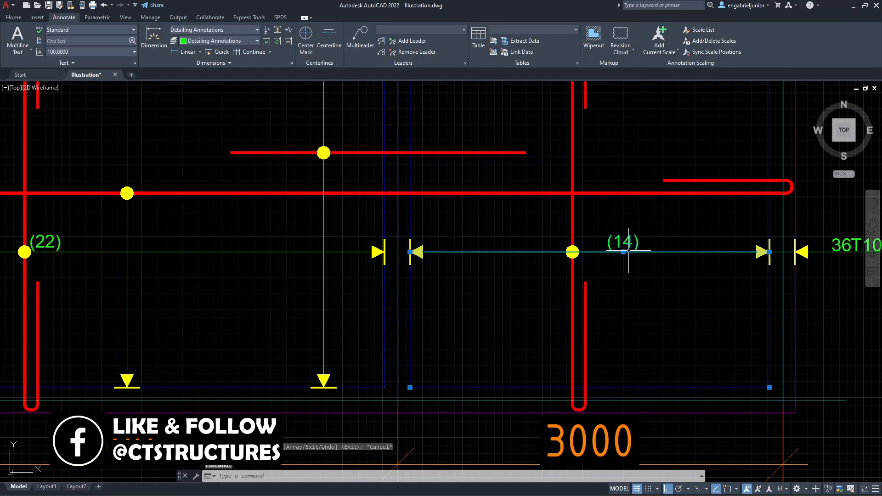
pyautogui.click(623, 251)
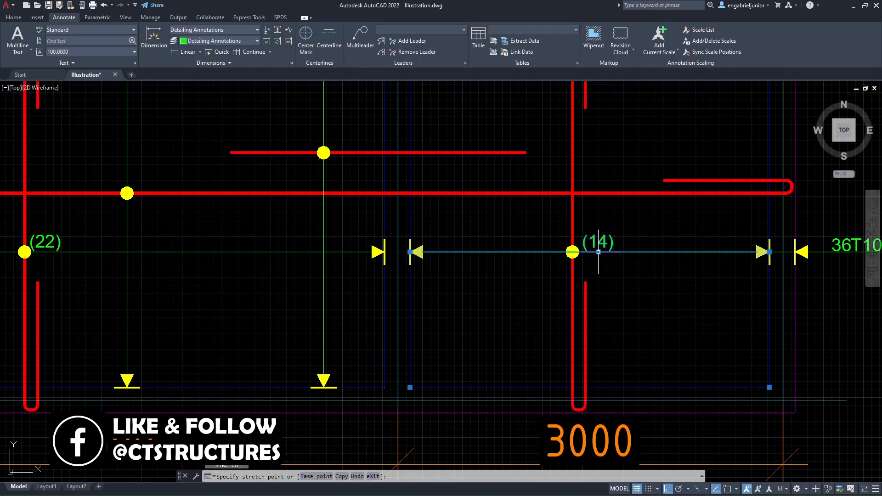
pyautogui.moveTo(529, 277); pyautogui.dragTo(843, 270, button='middle')
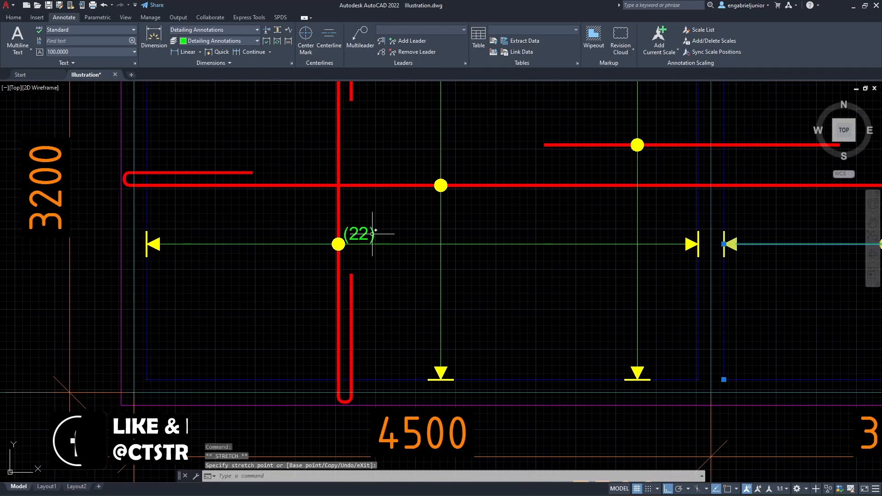
pyautogui.press('Escape')
# - Set both arrowheads of the "36T10-20B1-03" dimension beyond grid 3 to None
pyautogui.scroll(-4, 420, 248)
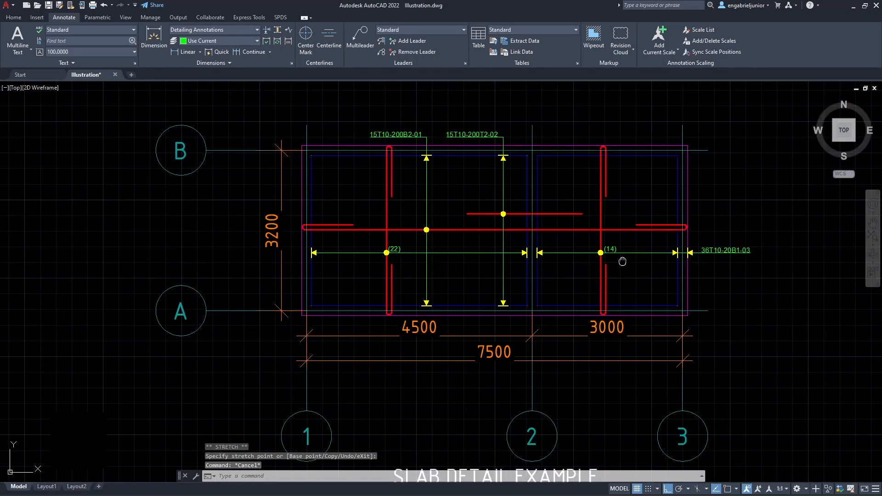
pyautogui.moveTo(622, 261); pyautogui.dragTo(545, 261, button='middle')
pyautogui.click(660, 252)
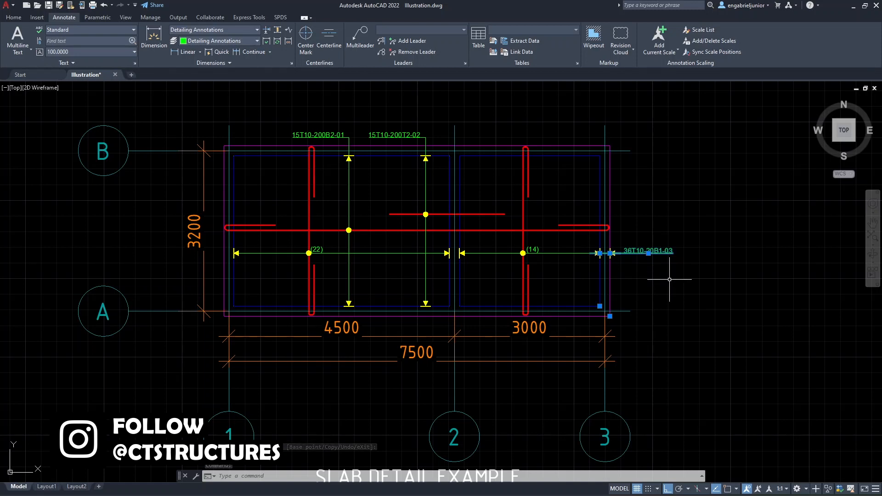
pyautogui.hotkey('ctrl', '1')
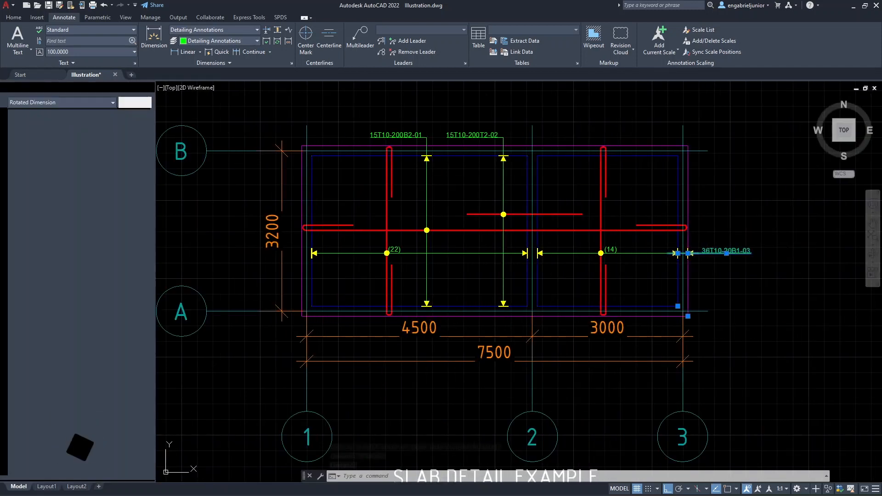
pyautogui.click(125, 240)
pyautogui.click(146, 242)
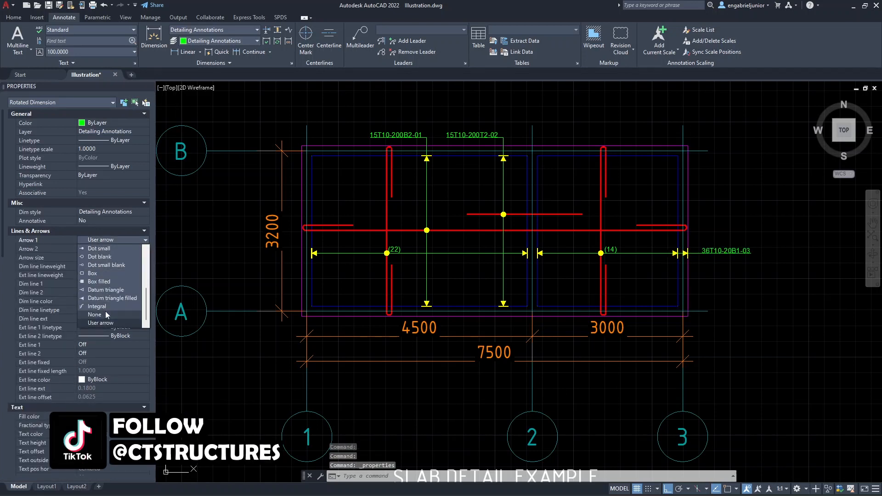
pyautogui.click(104, 313)
pyautogui.click(145, 249)
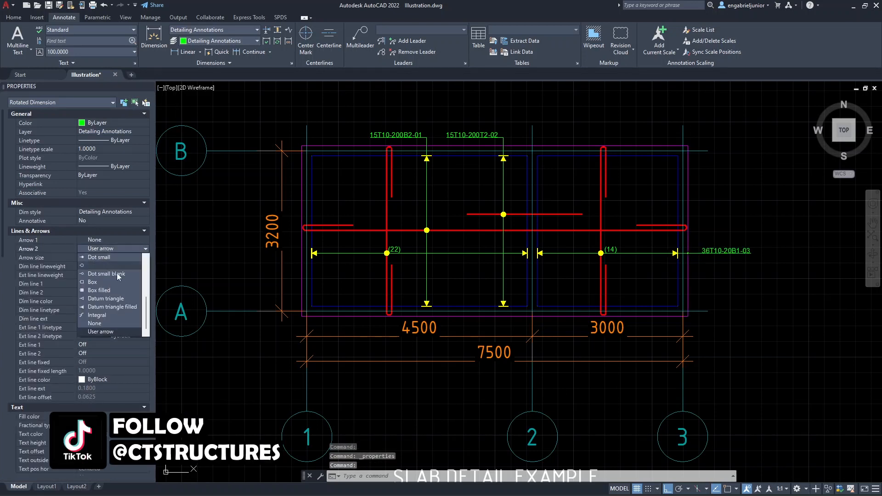
pyautogui.click(101, 322)
pyautogui.press('Escape')
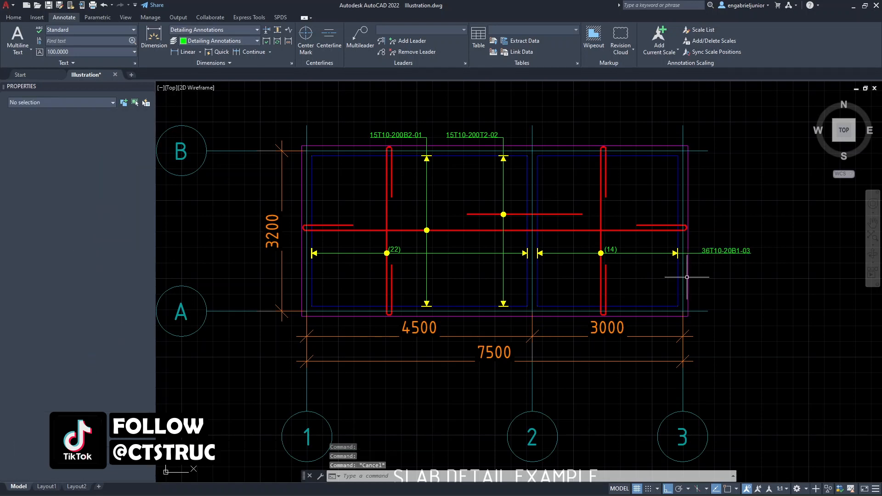
# - Draw a polyline with object snap on across grid 2, joining the facing ends of the "(22)" and "(14)" dimension lines
pyautogui.scroll(3, 687, 280)
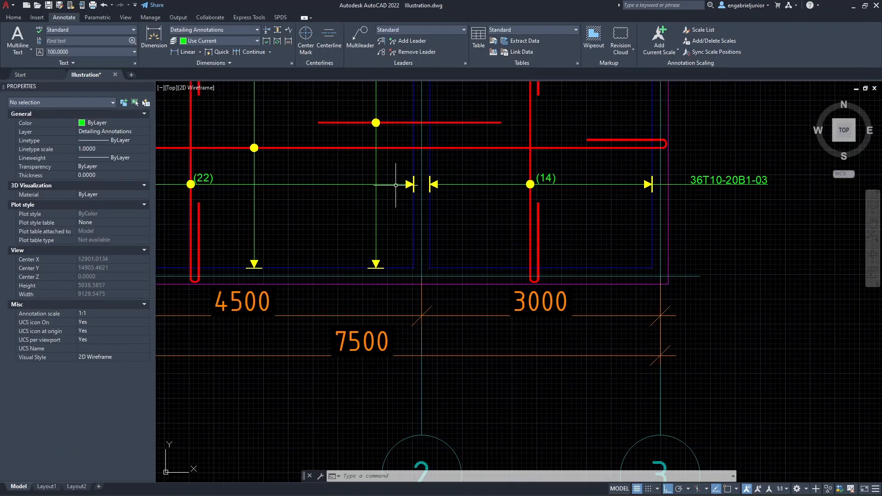
pyautogui.click(14, 17)
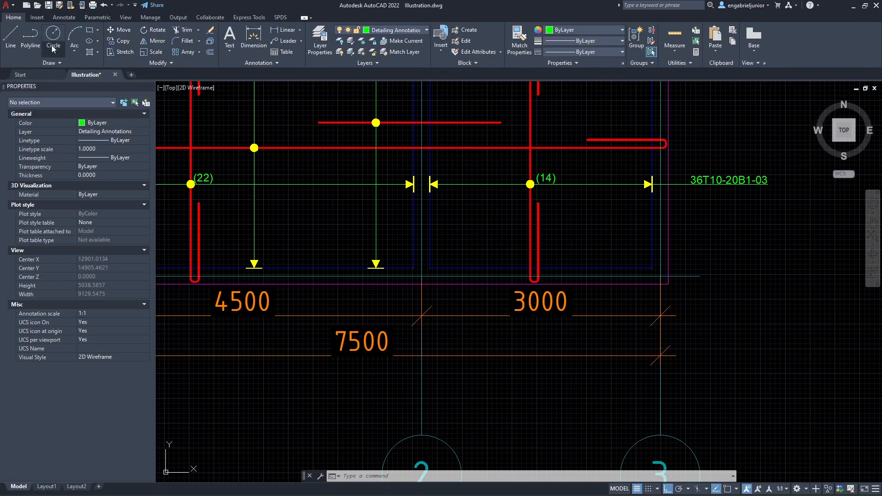
pyautogui.click(28, 46)
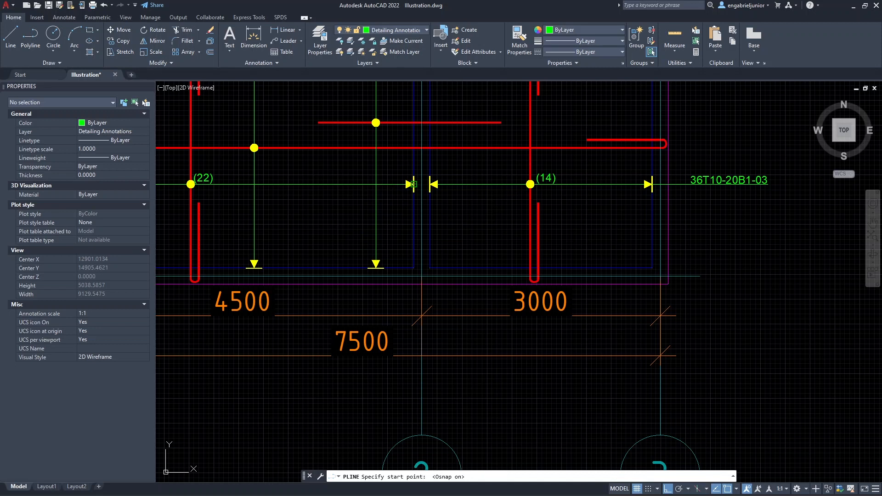
pyautogui.click(430, 184)
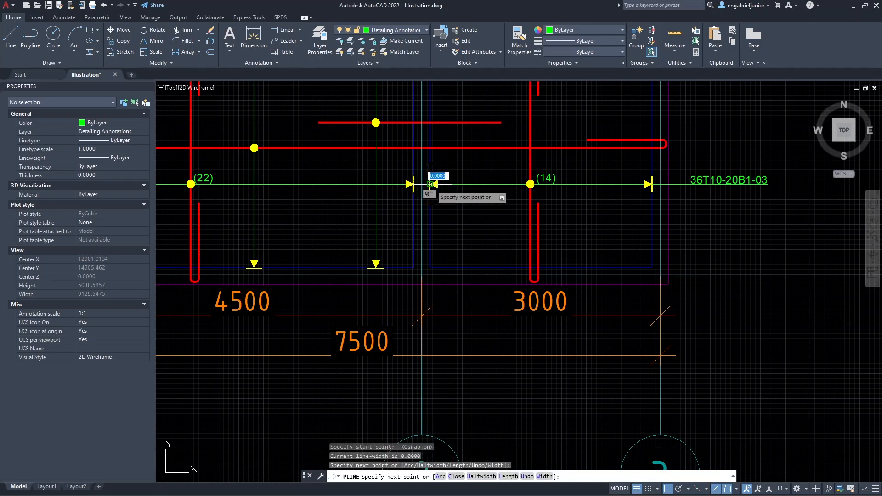
pyautogui.press('Escape')
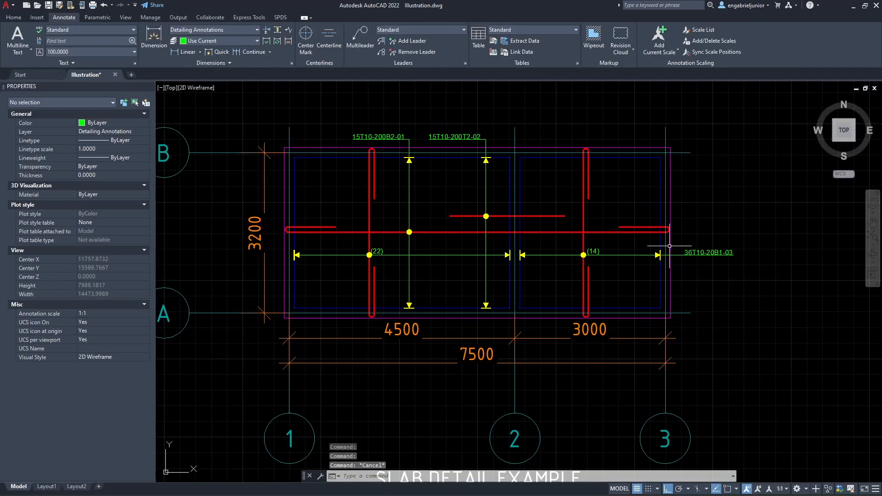
pyautogui.moveTo(580, 251)
pyautogui.mouseDown(button='middle')
pyautogui.moveTo(620, 239)
pyautogui.moveTo(619, 212)
pyautogui.mouseUp(button='middle')
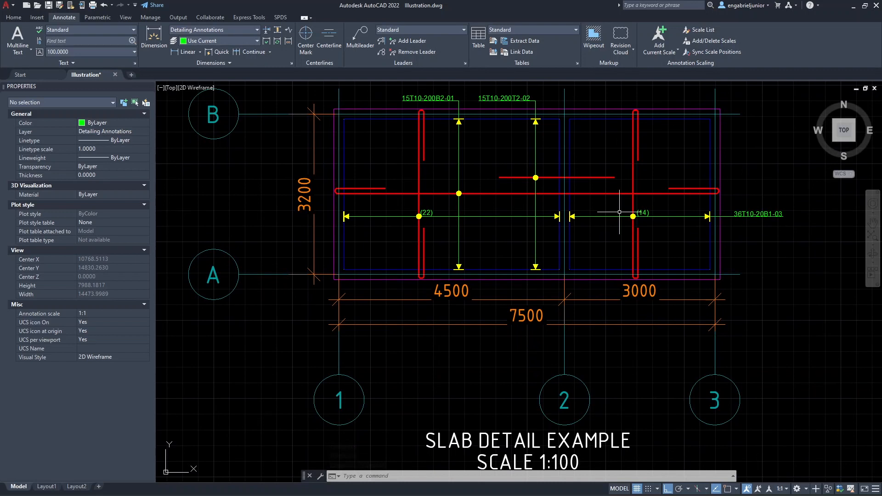